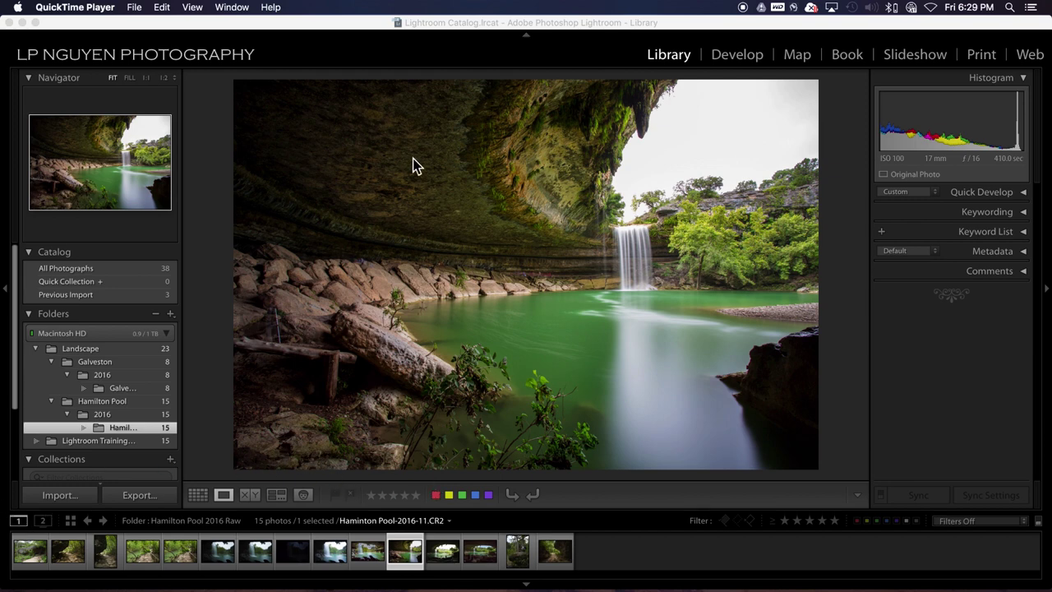
# Step: Switch Lightroom to full screen mode and hide the side panels around the waterfall photo
pyautogui.click(19, 521)
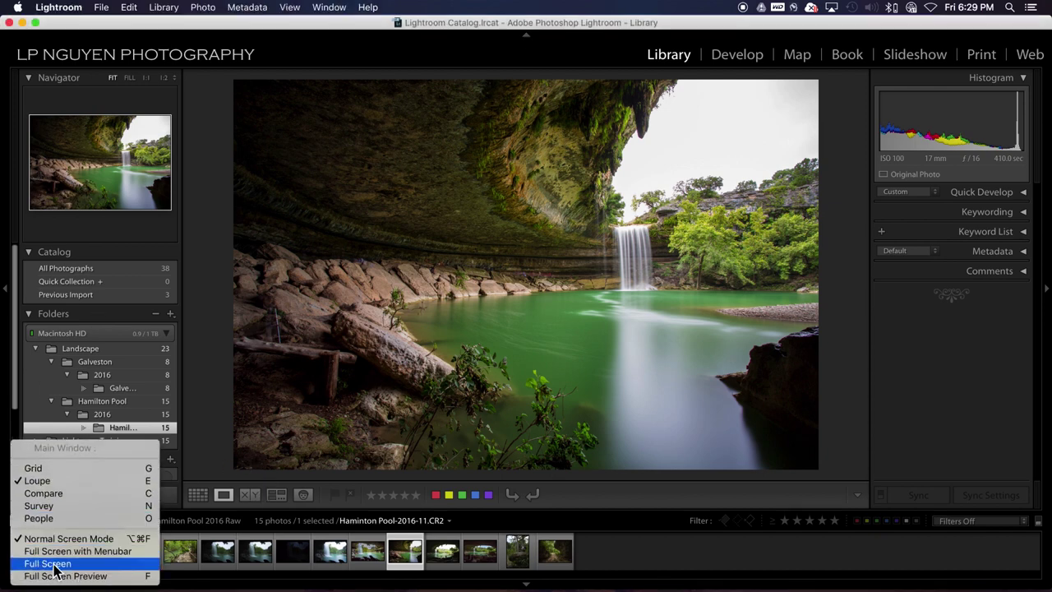
pyautogui.click(56, 564)
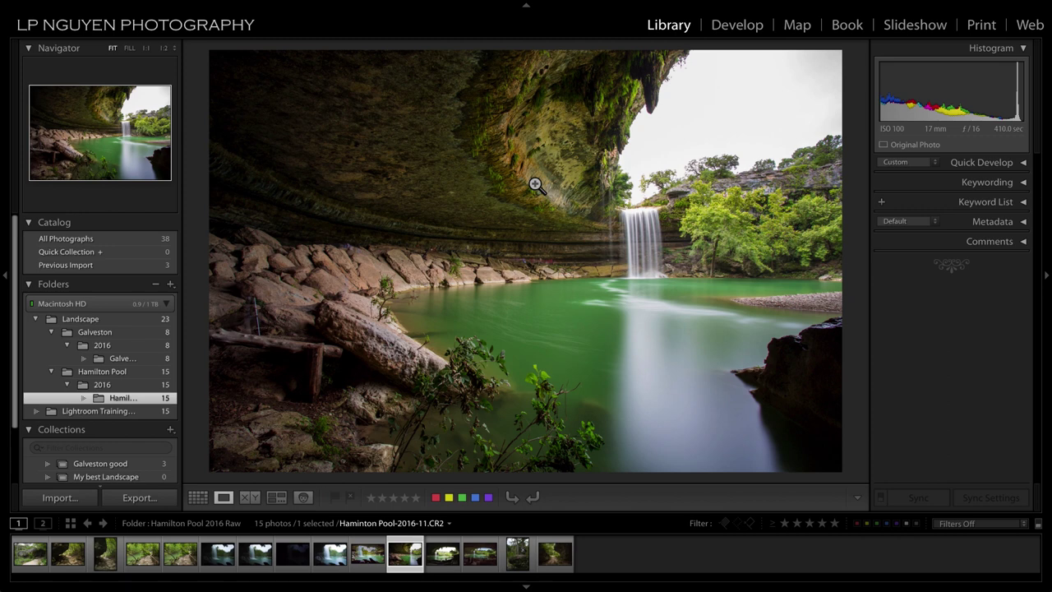
pyautogui.press('Tab')
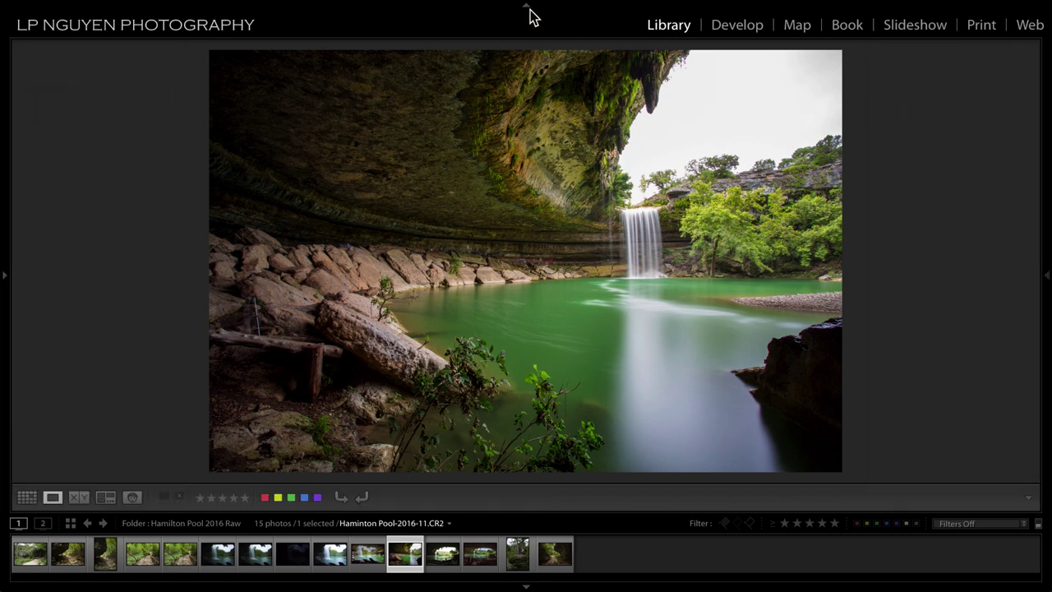
# Step: Collapse the top panel and display the first photo, Haminton Pool-2016-01.CR2, the trailside boulder
pyautogui.click(527, 4)
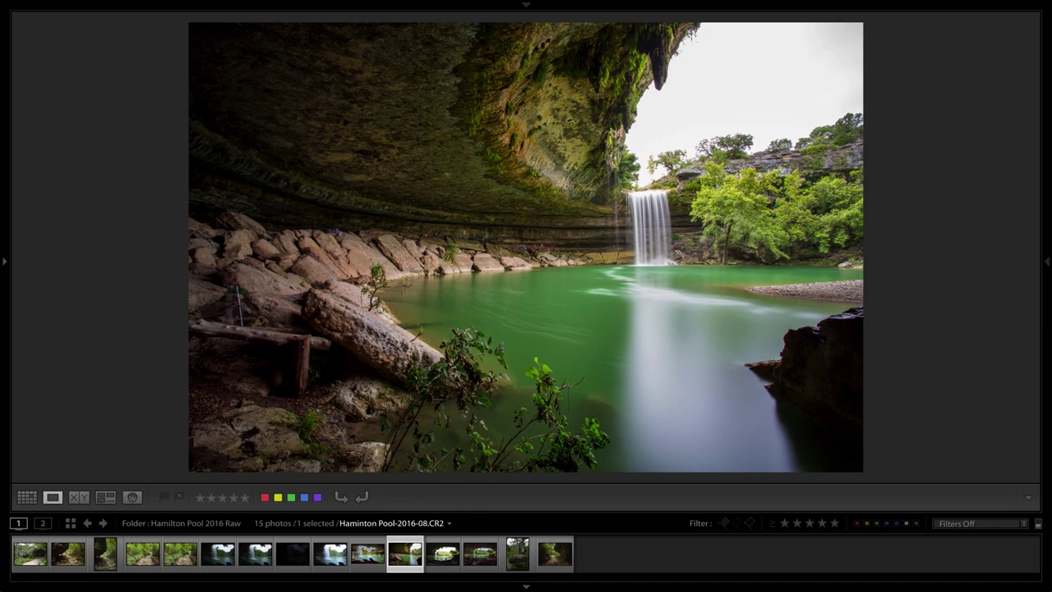
pyautogui.click(33, 560)
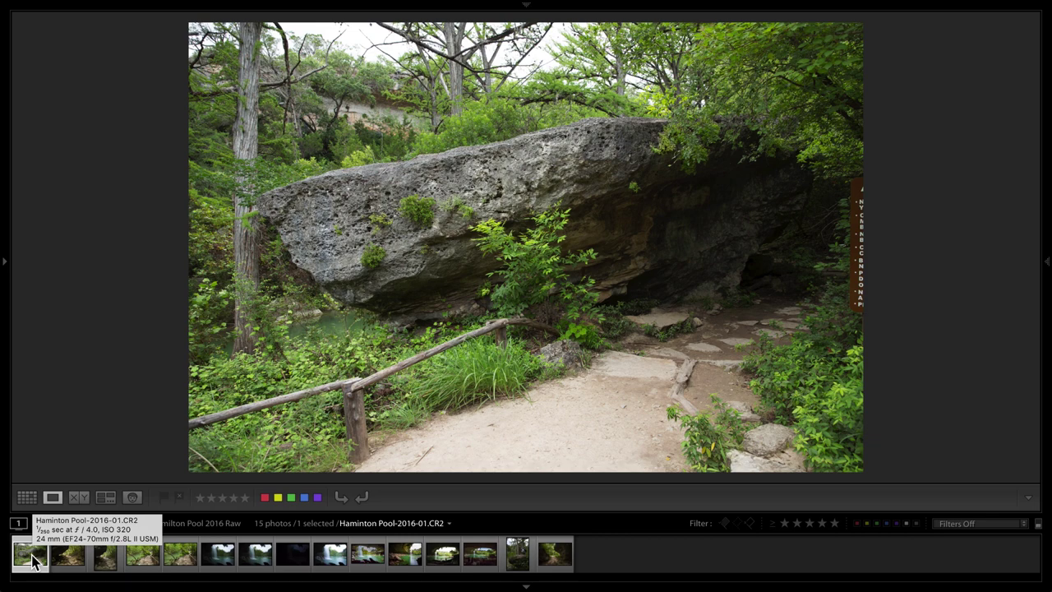
# Step: Flag the boulder, rock-overhang and tall-overhang photos as picks
pyautogui.press('p')
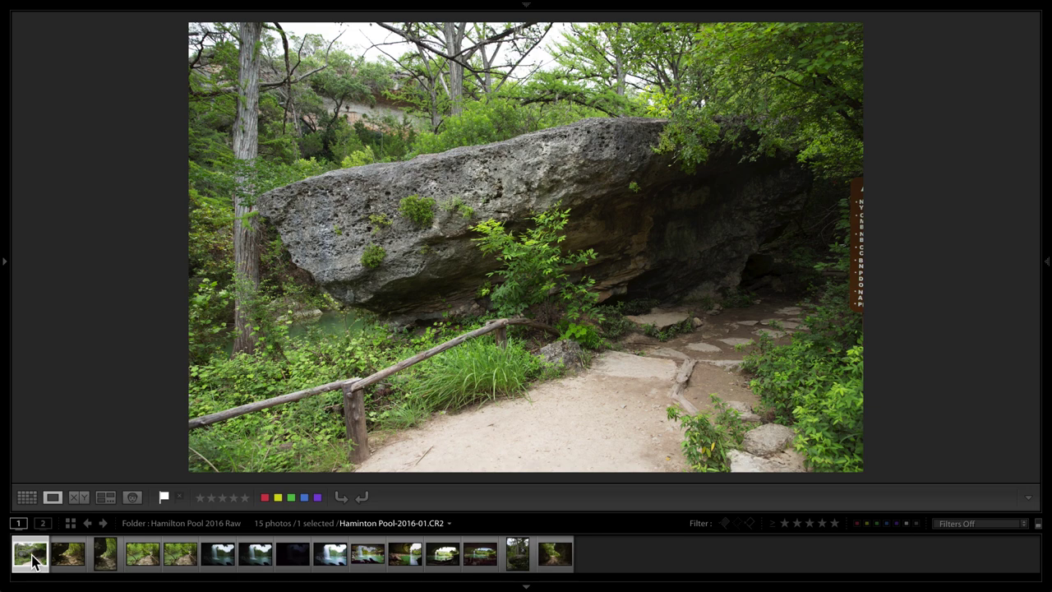
pyautogui.press('Right')
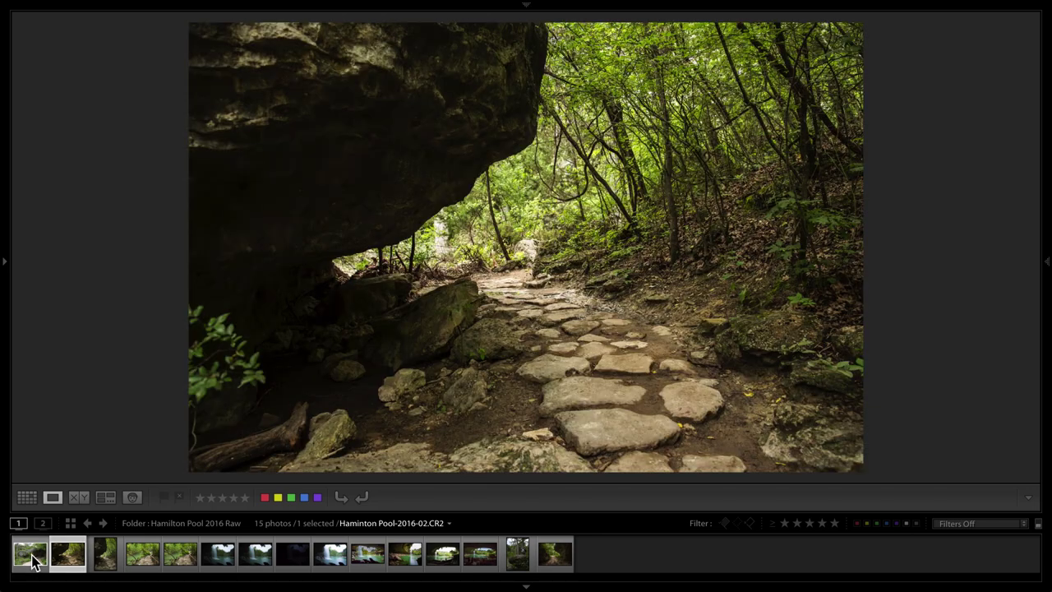
pyautogui.press('p')
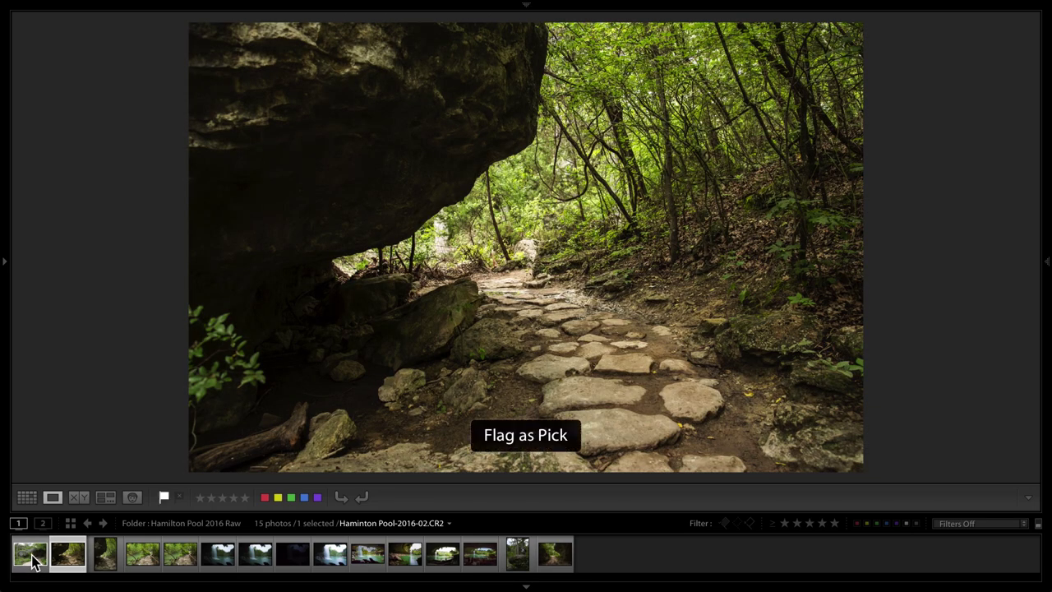
pyautogui.press('Right')
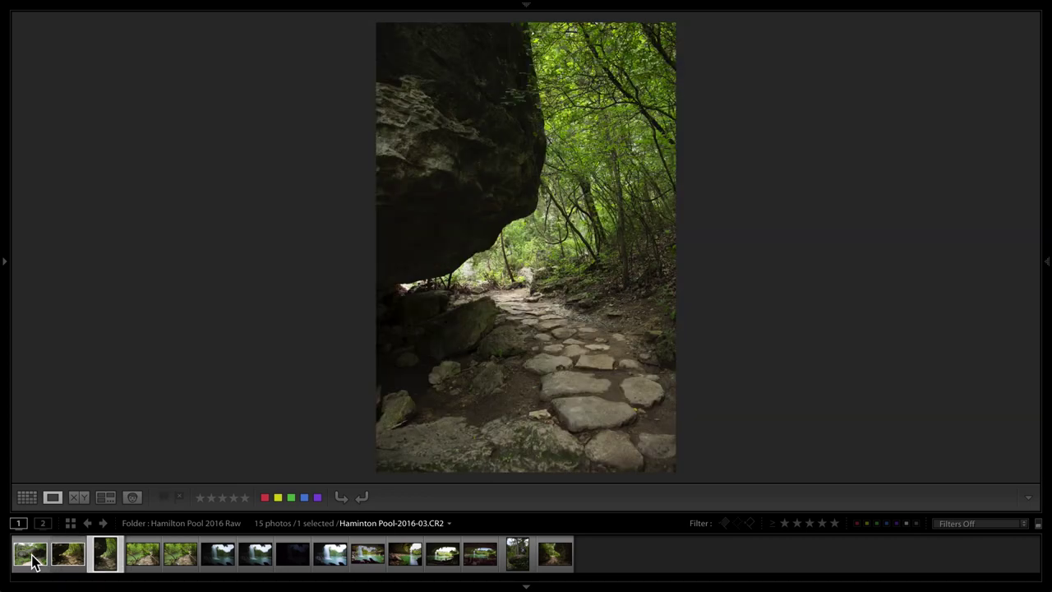
pyautogui.press('p')
pyautogui.press('Right')
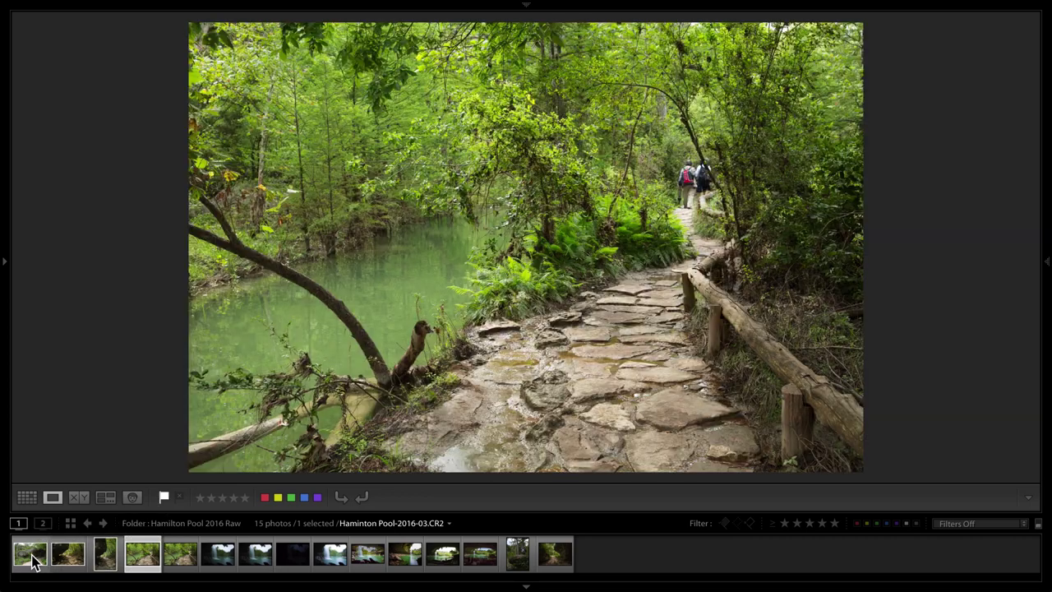
# Step: Flip between similar trail shots 04 and 05 and select both together
pyautogui.press('Right')
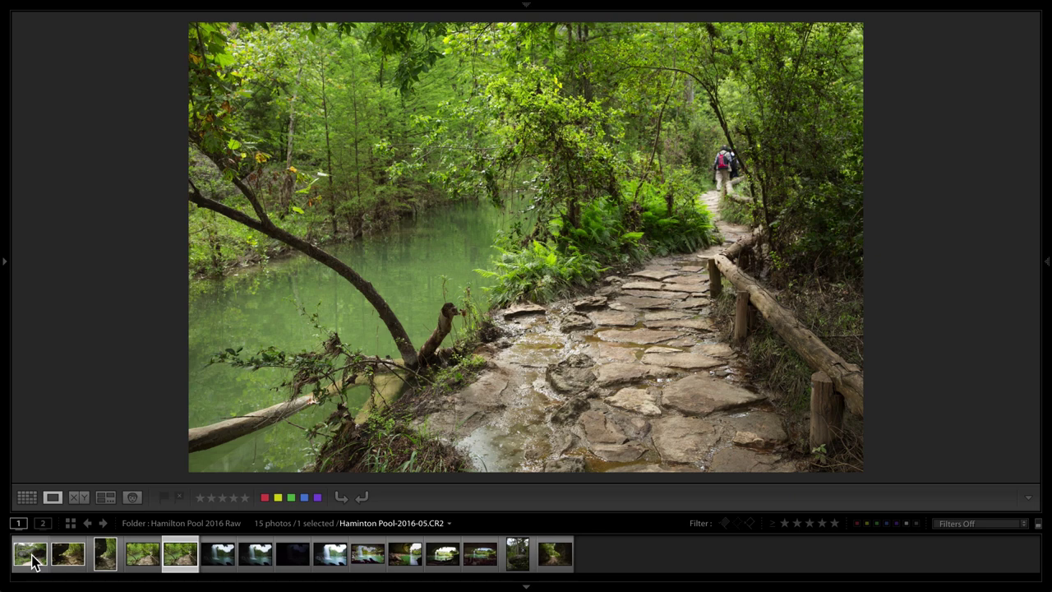
pyautogui.press('Left')
pyautogui.press('Right')
pyautogui.press('Left')
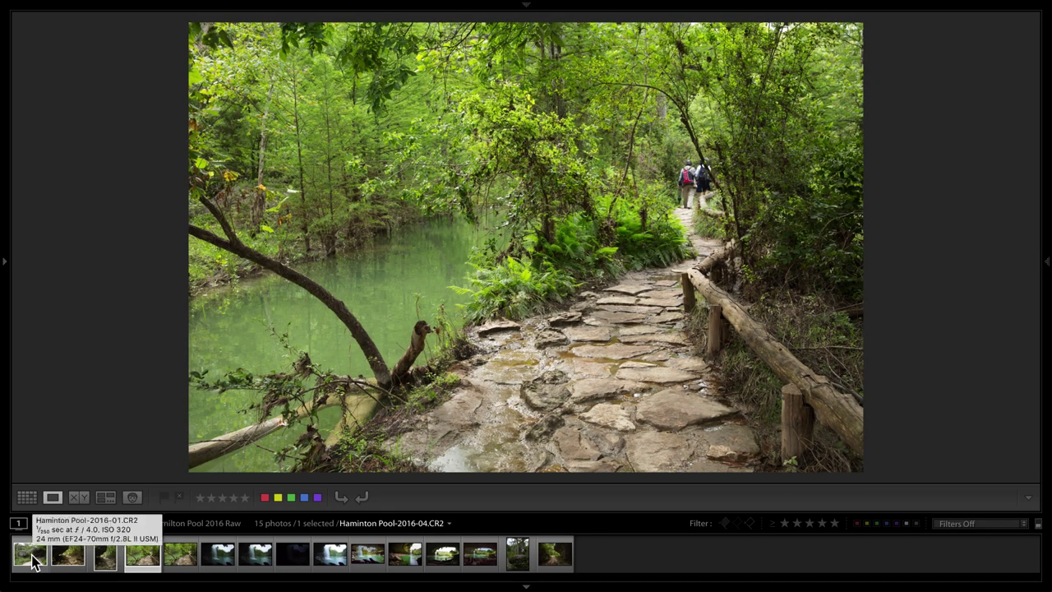
pyautogui.keyDown('ctrl'); pyautogui.click(179, 559); pyautogui.keyUp('ctrl')
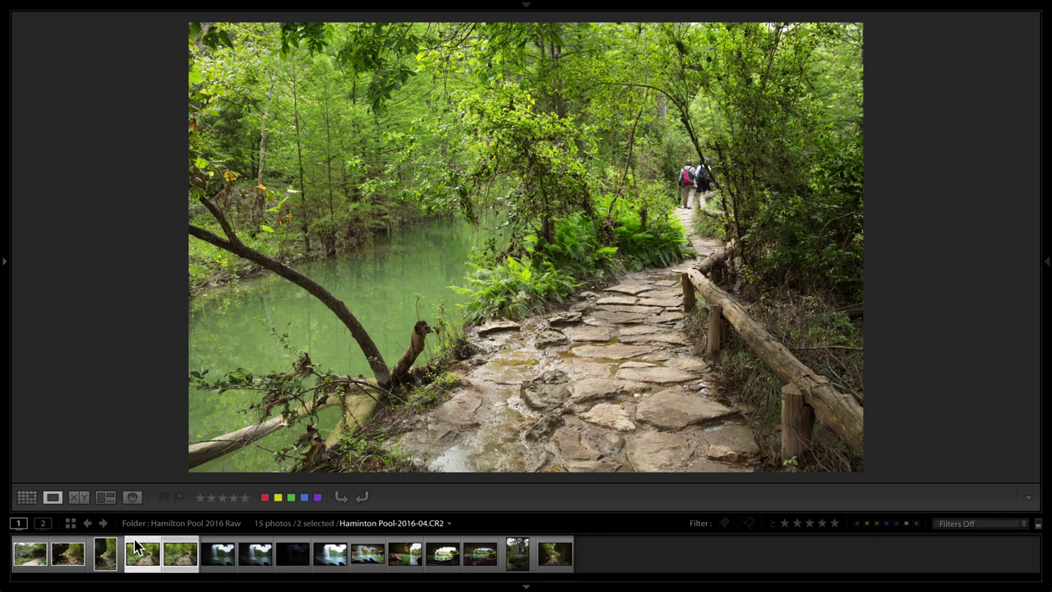
# Step: Compare trail shots 04 and 05 side by side at 1:1 and 1:2, panning along the path
pyautogui.click(80, 498)
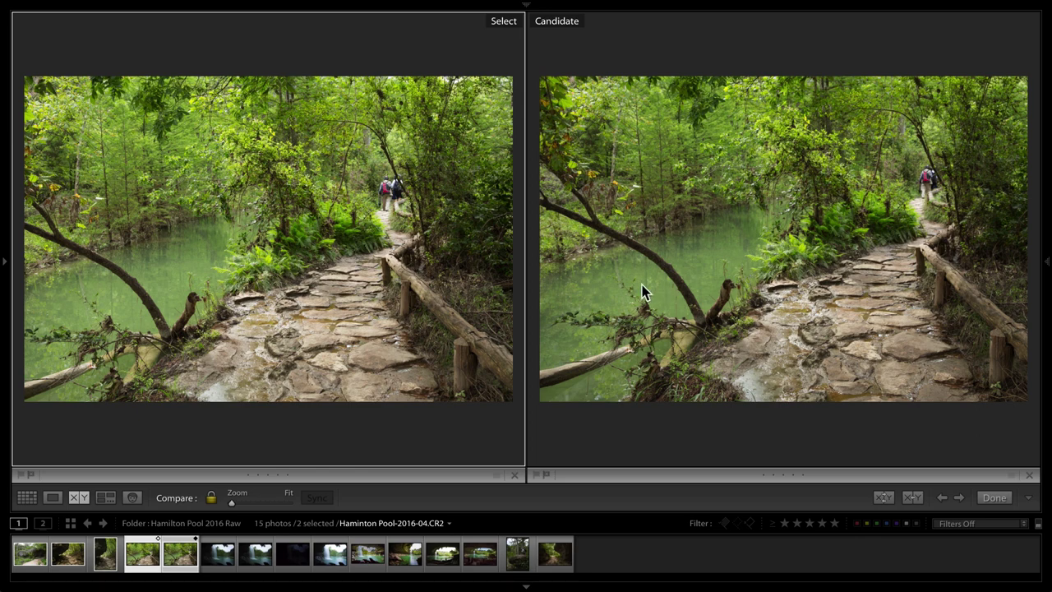
pyautogui.click(369, 217)
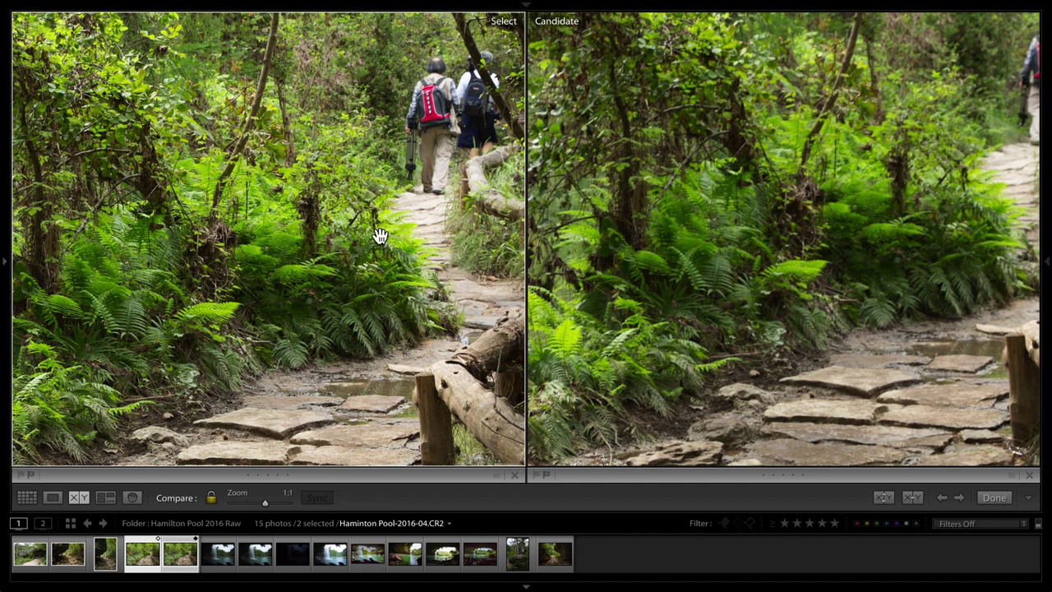
pyautogui.moveTo(354, 315)
pyautogui.mouseDown()
pyautogui.moveTo(370, 288)
pyautogui.moveTo(429, 247)
pyautogui.mouseUp()
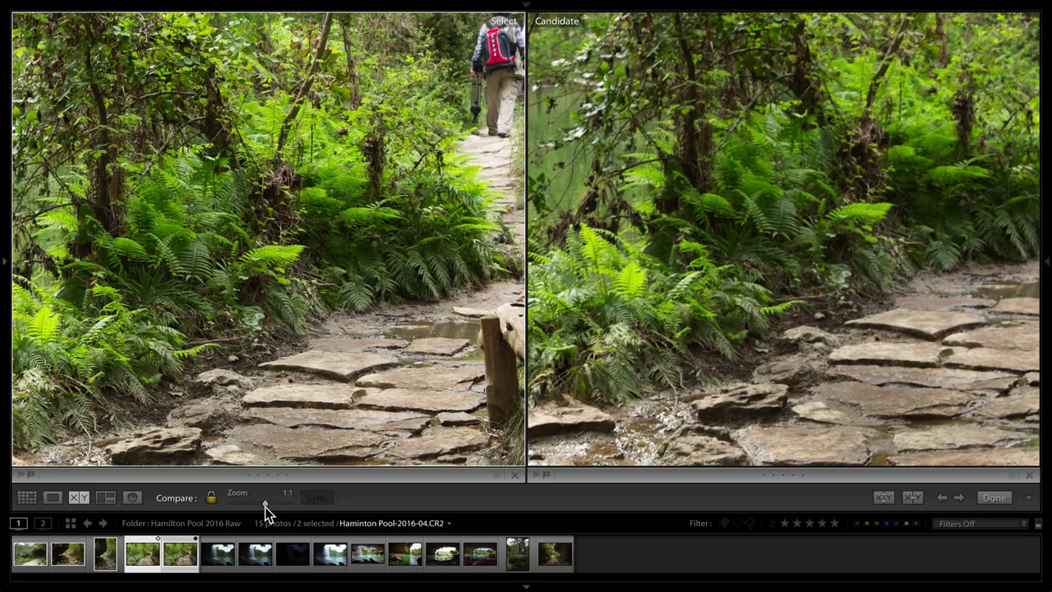
pyautogui.moveTo(265, 504); pyautogui.dragTo(262, 503)
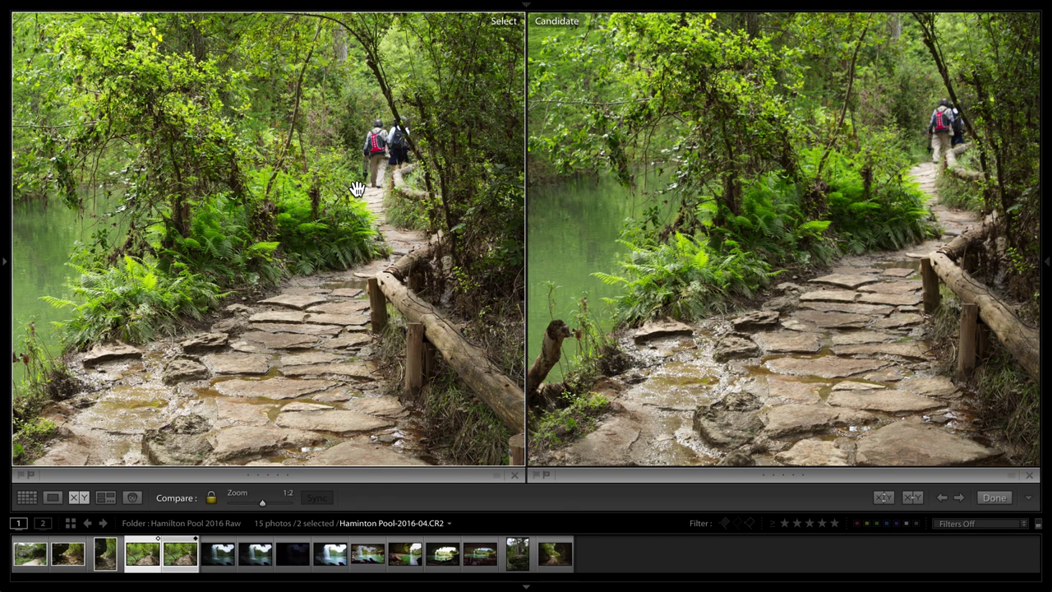
pyautogui.moveTo(356, 189)
pyautogui.mouseDown()
pyautogui.moveTo(290, 241)
pyautogui.moveTo(157, 244)
pyautogui.mouseUp()
pyautogui.moveTo(249, 198)
pyautogui.mouseDown()
pyautogui.moveTo(750, 252)
pyautogui.moveTo(250, 278)
pyautogui.moveTo(300, 174)
pyautogui.moveTo(336, 282)
pyautogui.mouseUp()
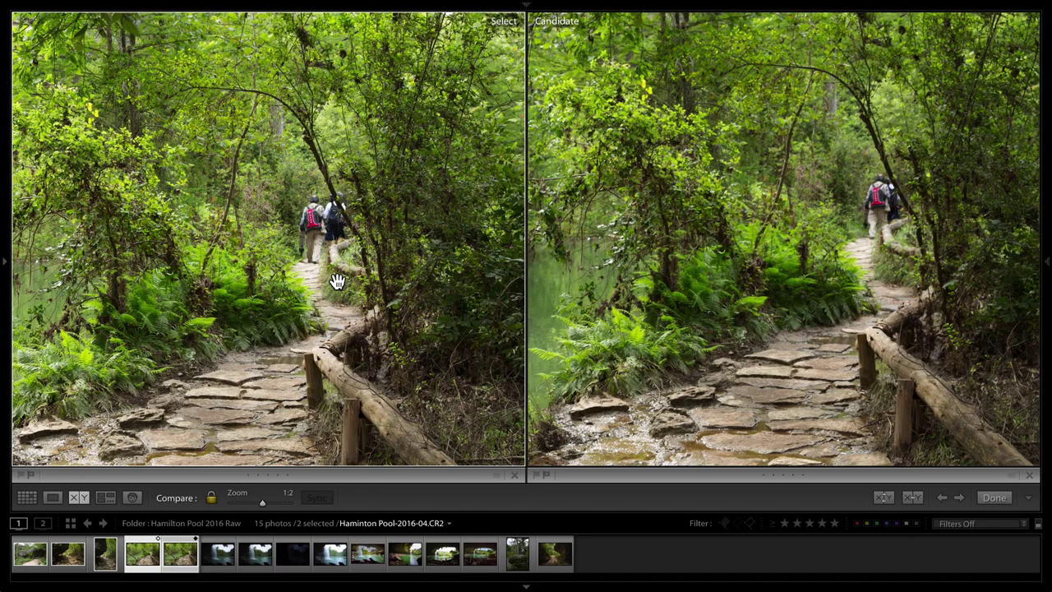
pyautogui.click(337, 281)
# Step: Zoom both trail shots to 1:2 on the hikers, then return to Fit
pyautogui.click(391, 200)
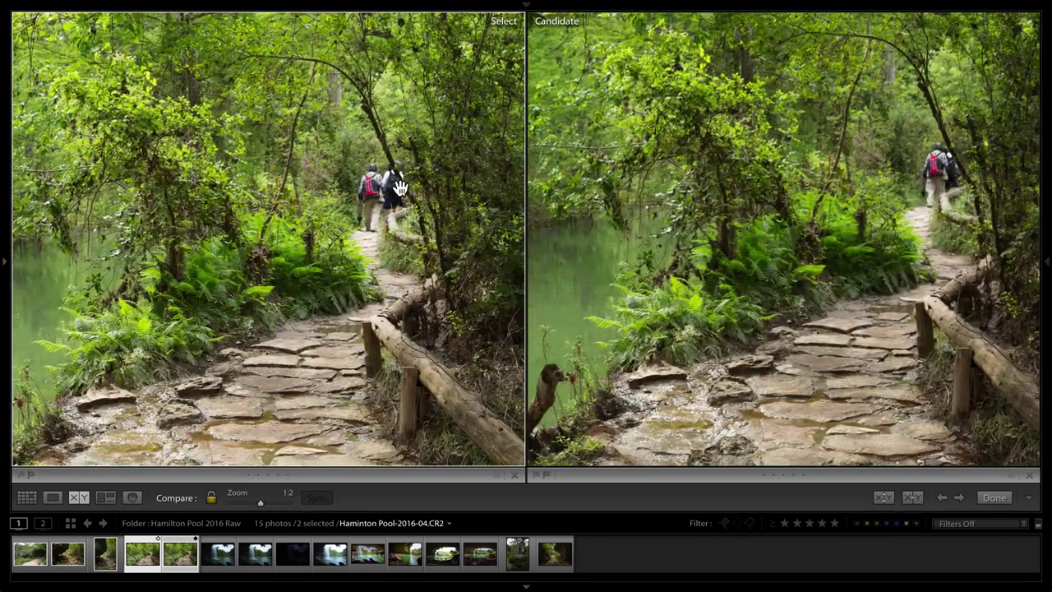
pyautogui.click(343, 242)
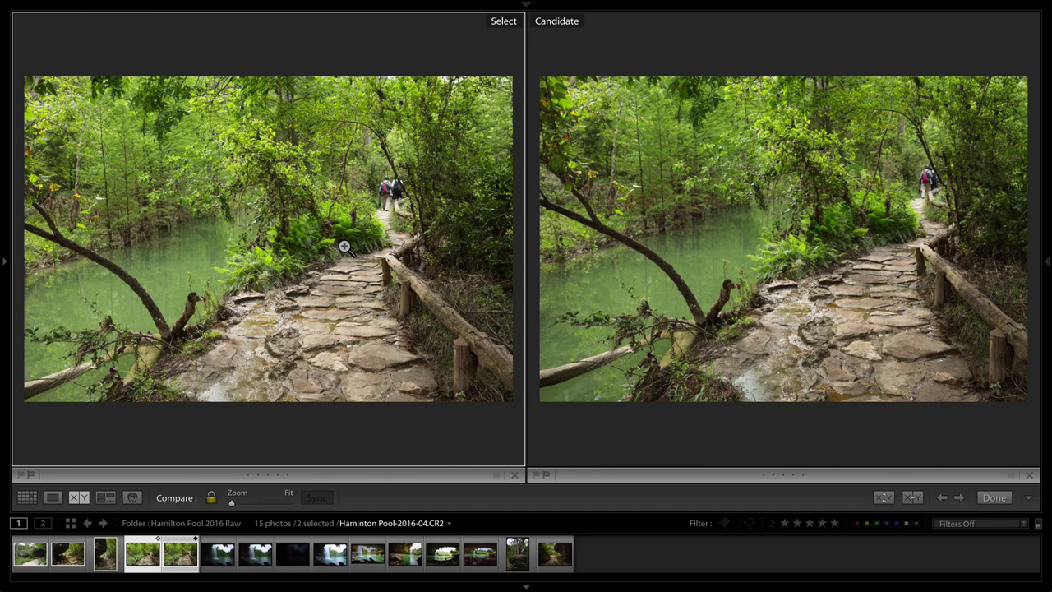
pyautogui.click(399, 191)
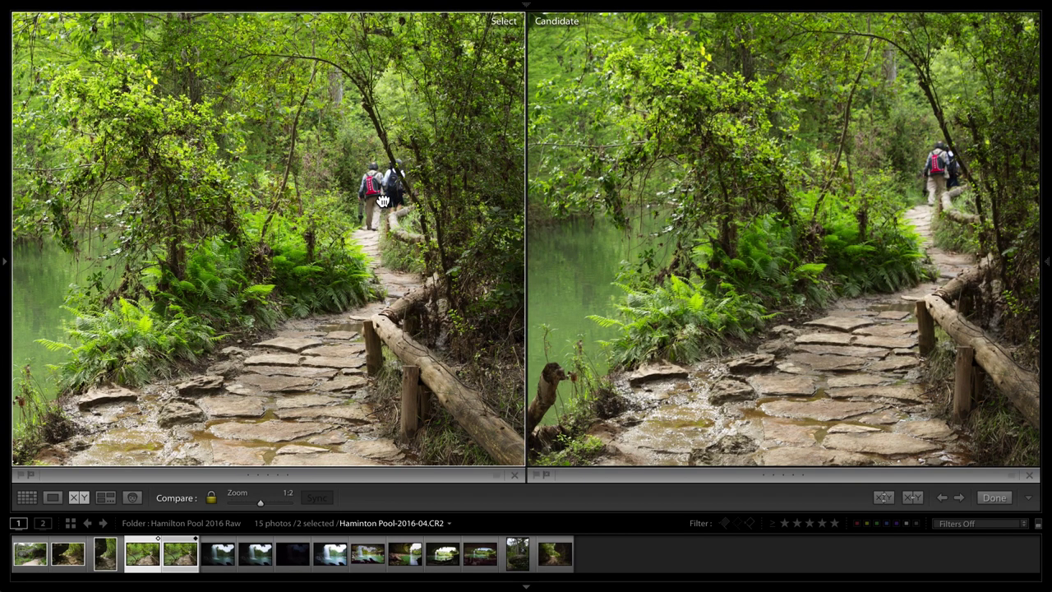
pyautogui.moveTo(385, 198)
pyautogui.mouseDown()
pyautogui.moveTo(347, 220)
pyautogui.moveTo(283, 223)
pyautogui.mouseUp()
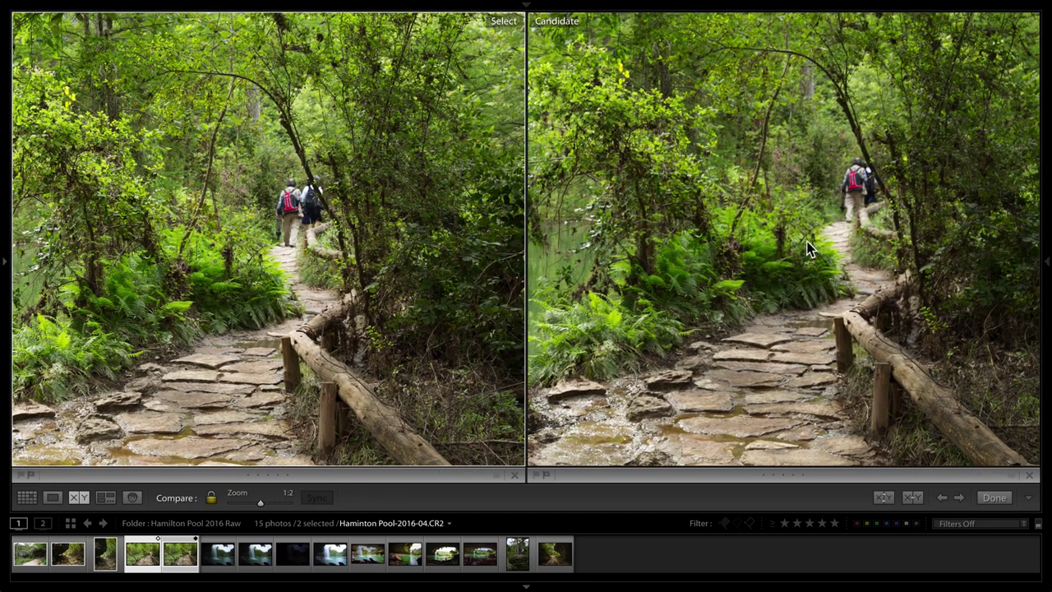
pyautogui.click(378, 272)
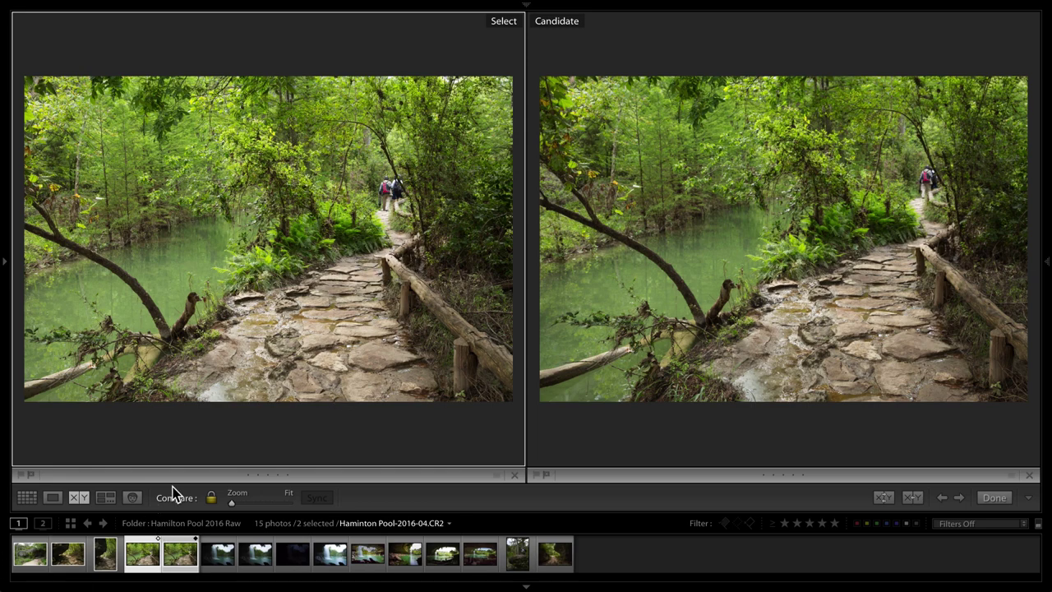
# Step: In Loupe view, flag trail shot 04 as a pick and reject duplicate 05
pyautogui.click(53, 497)
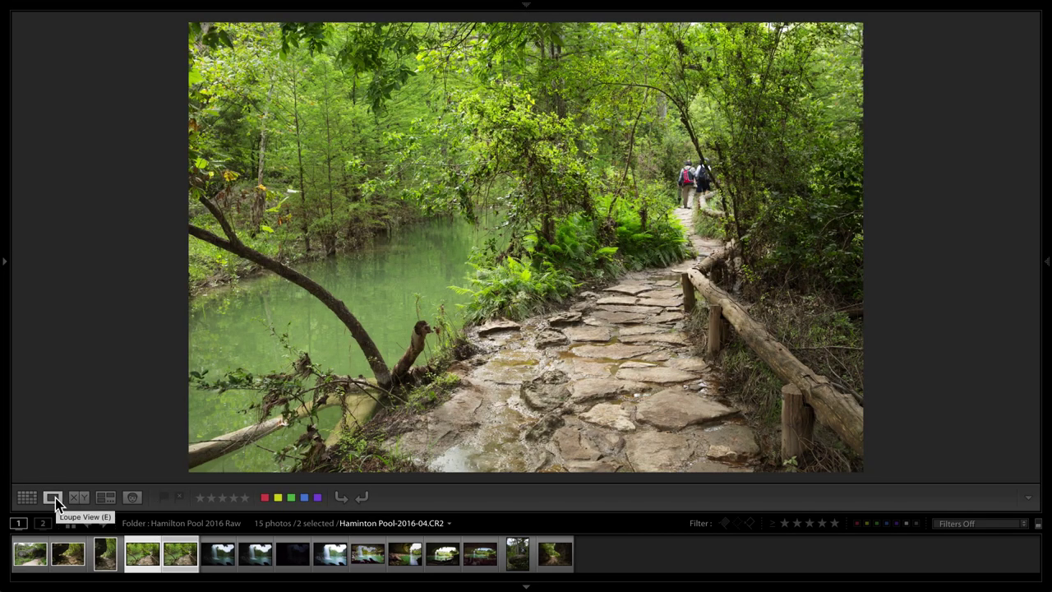
pyautogui.click(217, 556)
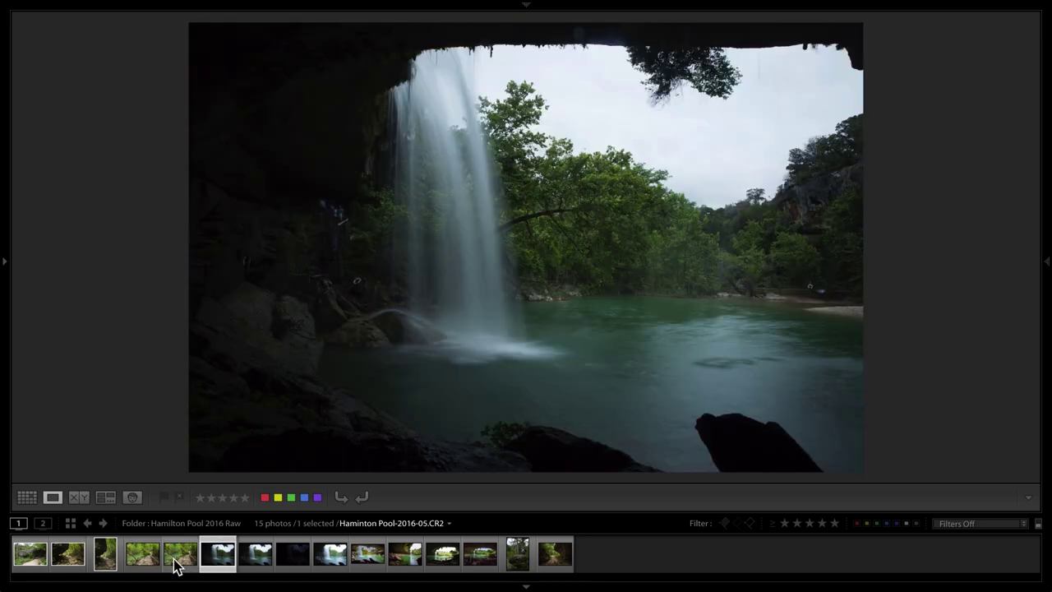
pyautogui.click(146, 561)
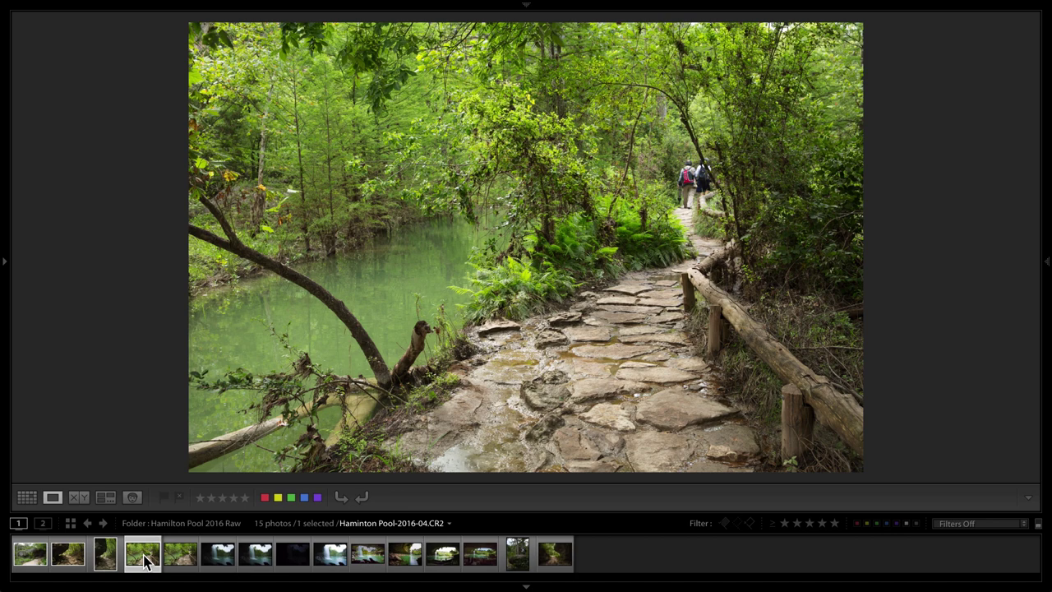
pyautogui.press('p')
pyautogui.press('Right')
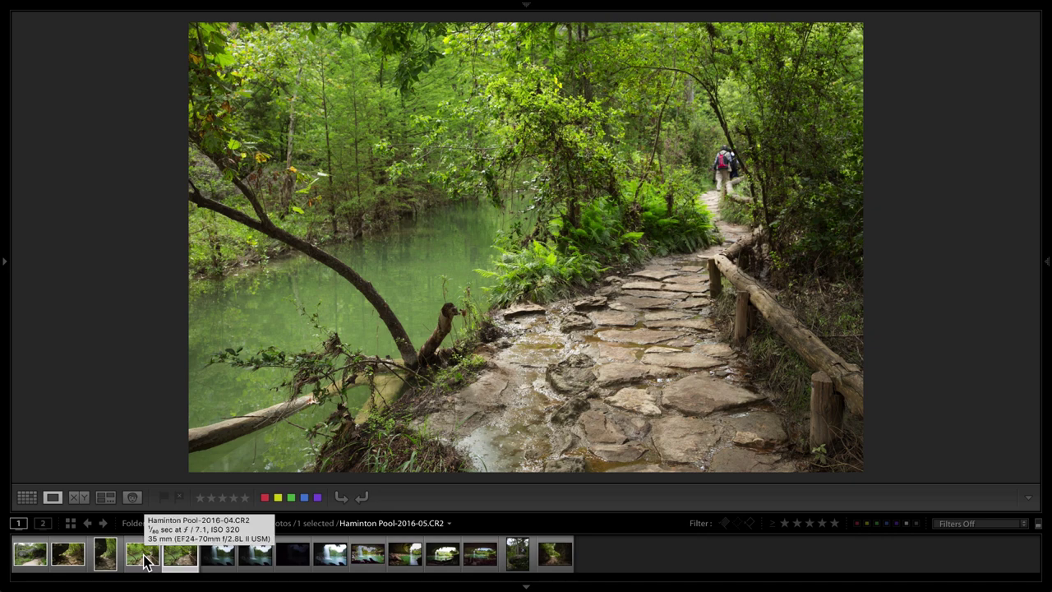
pyautogui.press('x')
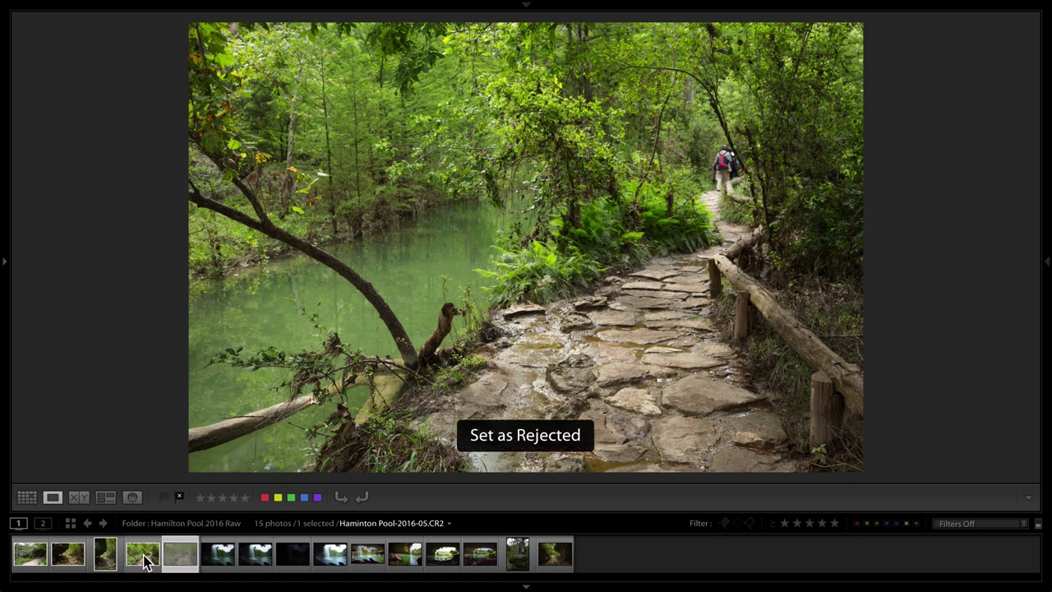
# Step: Flip between waterfall shots 06 and 07, then compare them side by side
pyautogui.press('Right')
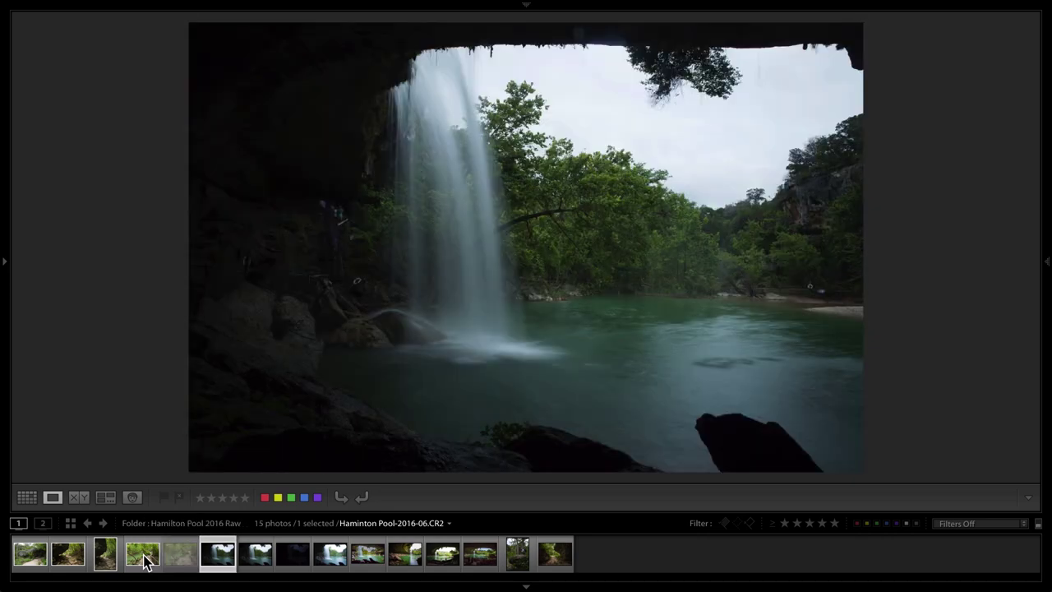
pyautogui.press('Right')
pyautogui.press('Left')
pyautogui.press('Right')
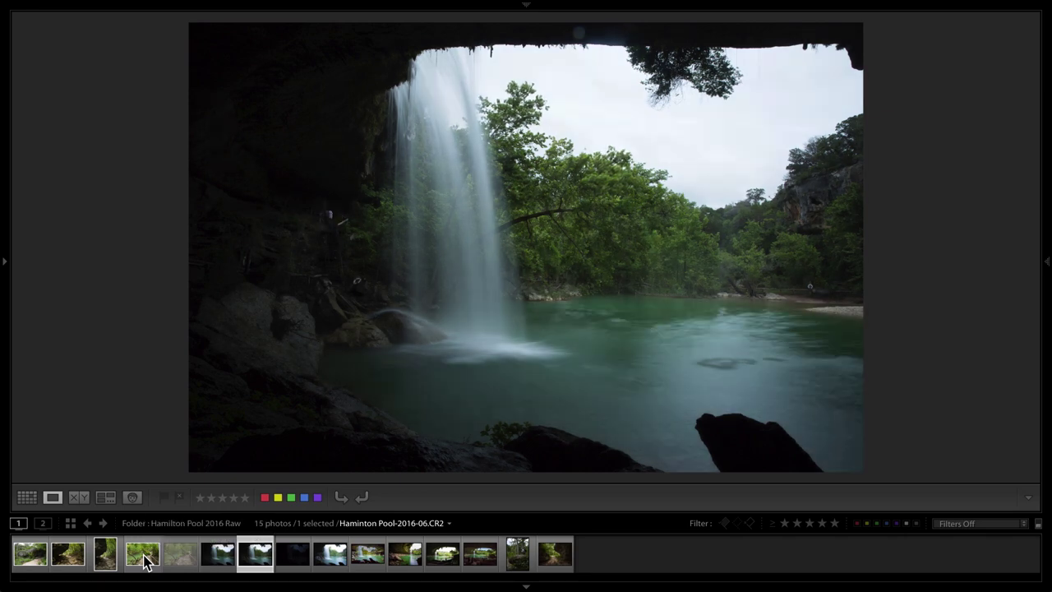
pyautogui.press('Left')
pyautogui.press('Right')
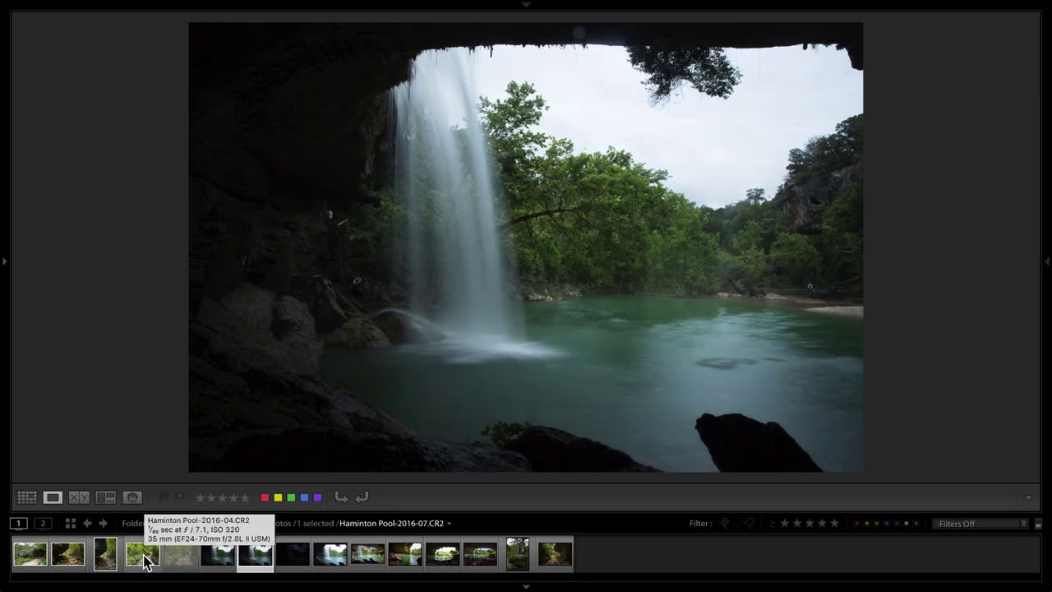
pyautogui.keyDown('shift'); pyautogui.click(220, 557); pyautogui.keyUp('shift')
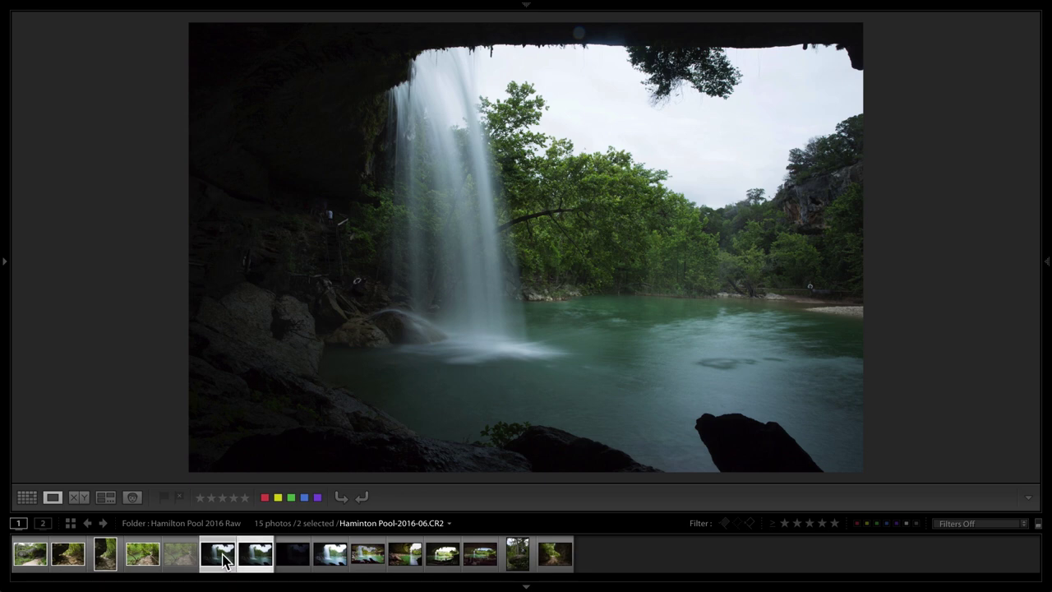
pyautogui.click(80, 498)
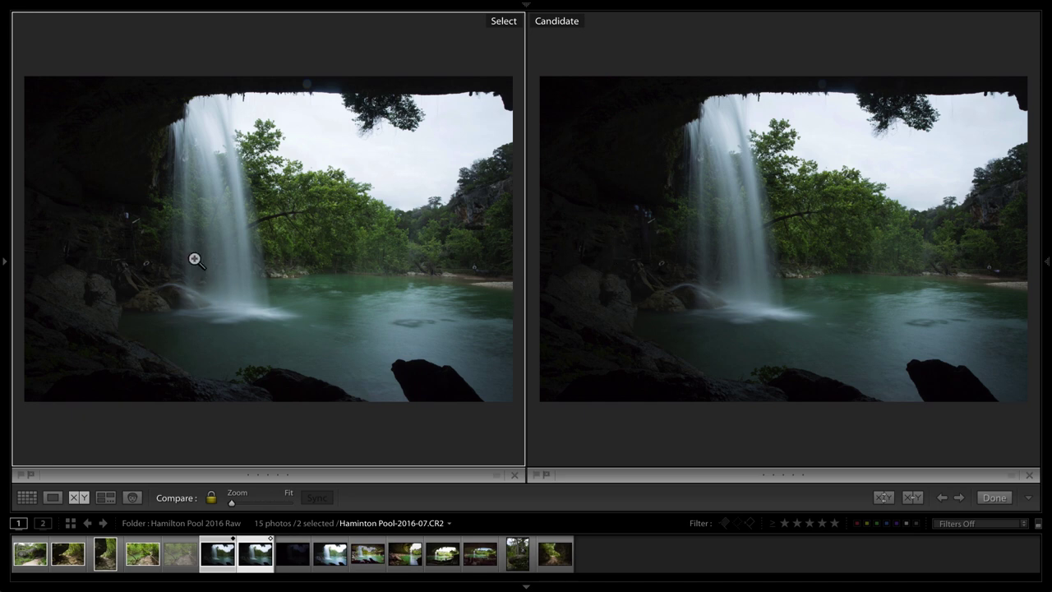
pyautogui.click(105, 241)
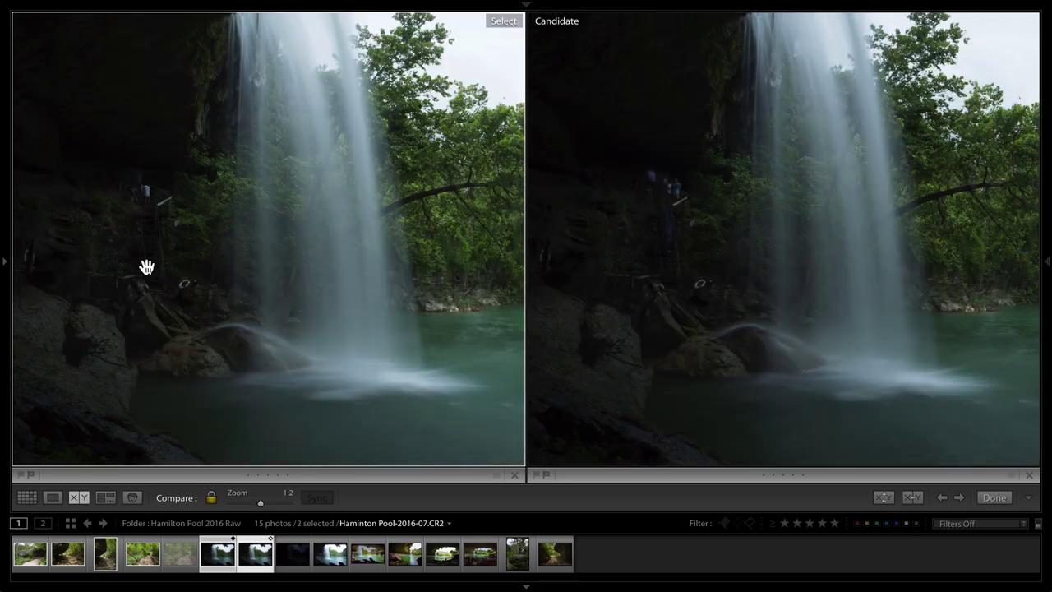
pyautogui.moveTo(143, 266)
pyautogui.mouseDown()
pyautogui.moveTo(307, 276)
pyautogui.moveTo(278, 288)
pyautogui.mouseUp()
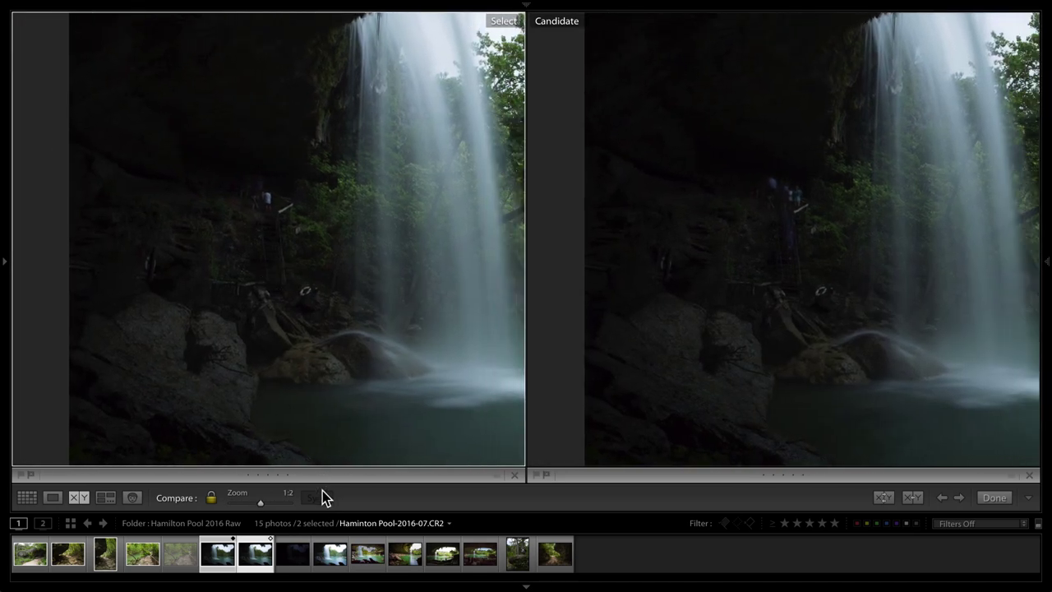
pyautogui.moveTo(263, 503); pyautogui.dragTo(265, 504)
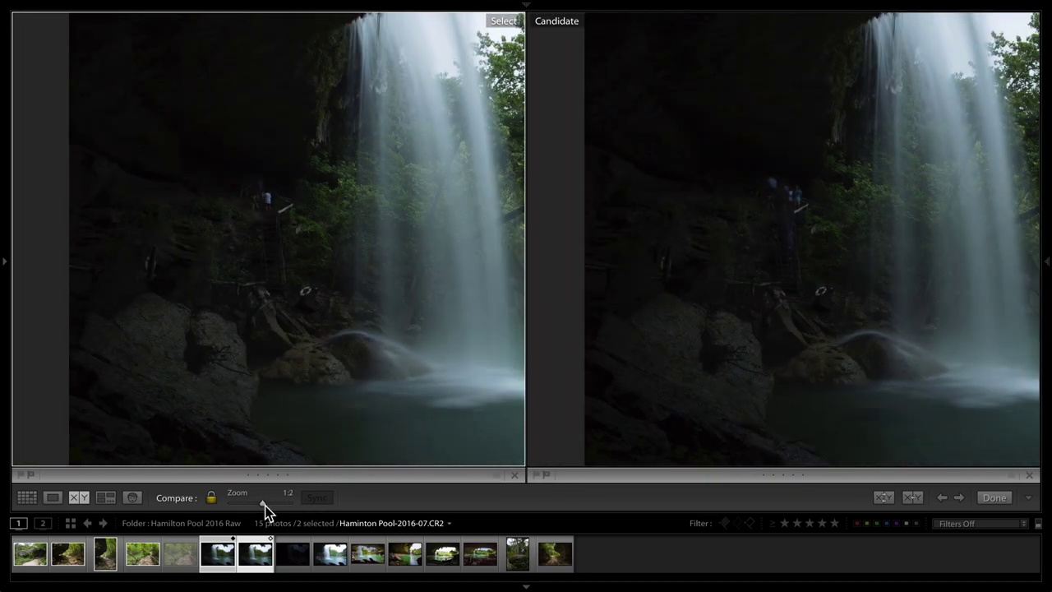
pyautogui.click(265, 504)
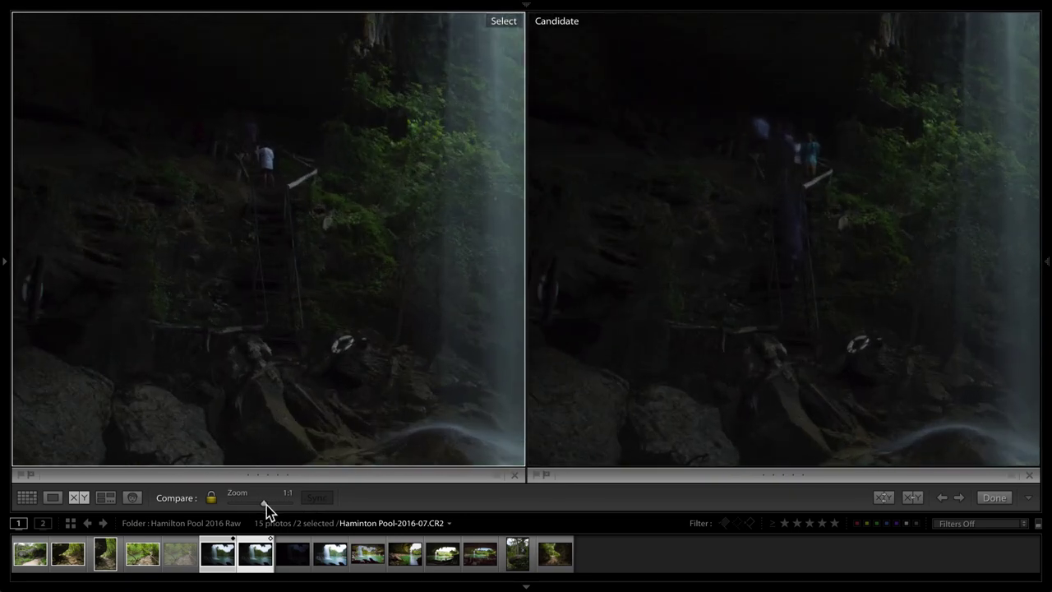
pyautogui.moveTo(320, 329); pyautogui.dragTo(294, 321)
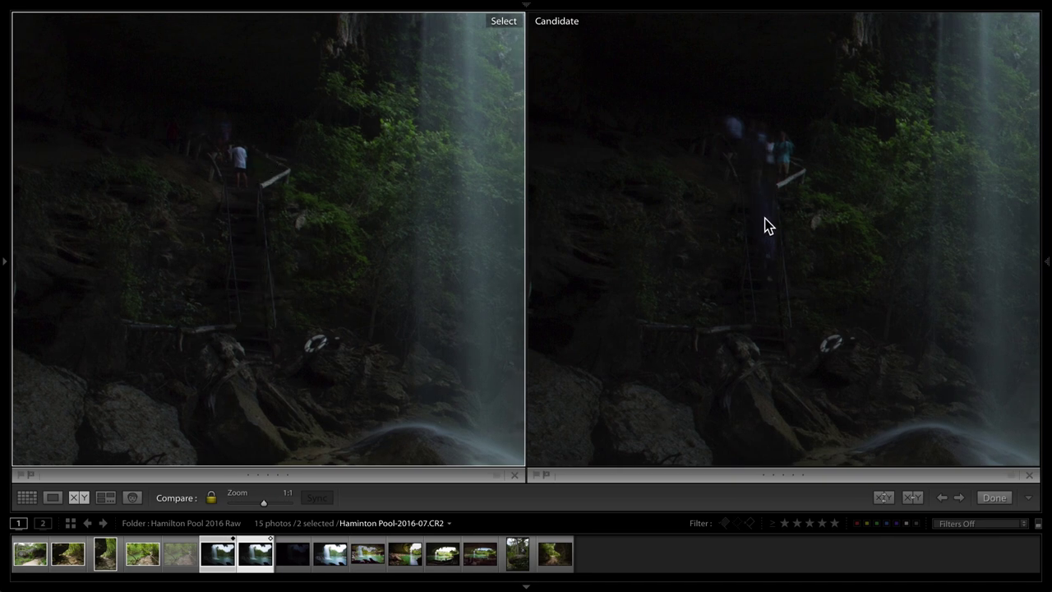
pyautogui.click(355, 298)
pyautogui.click(408, 248)
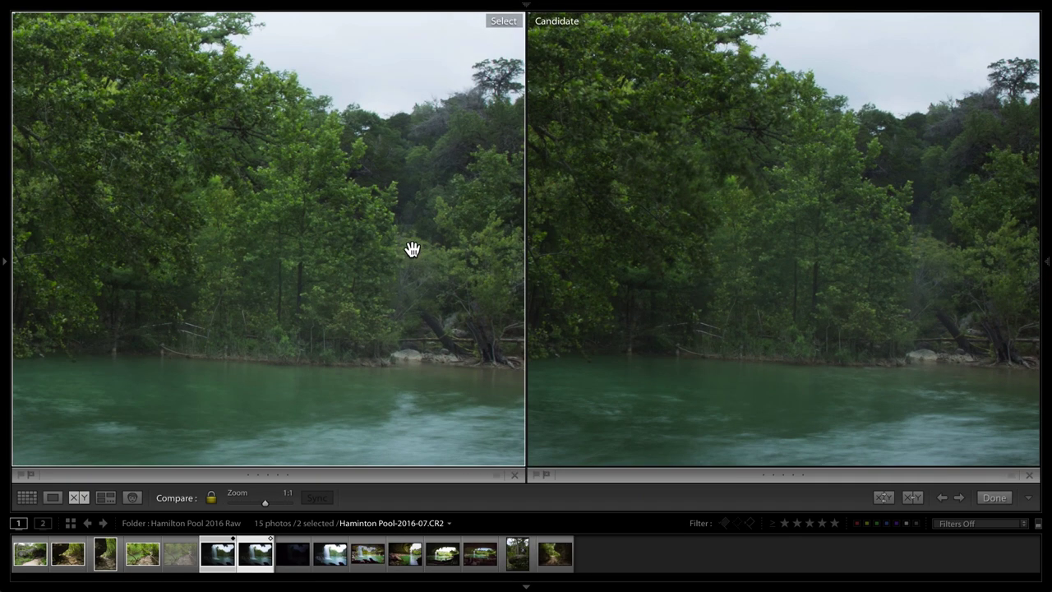
pyautogui.moveTo(399, 263)
pyautogui.mouseDown()
pyautogui.moveTo(201, 237)
pyautogui.moveTo(110, 244)
pyautogui.mouseUp()
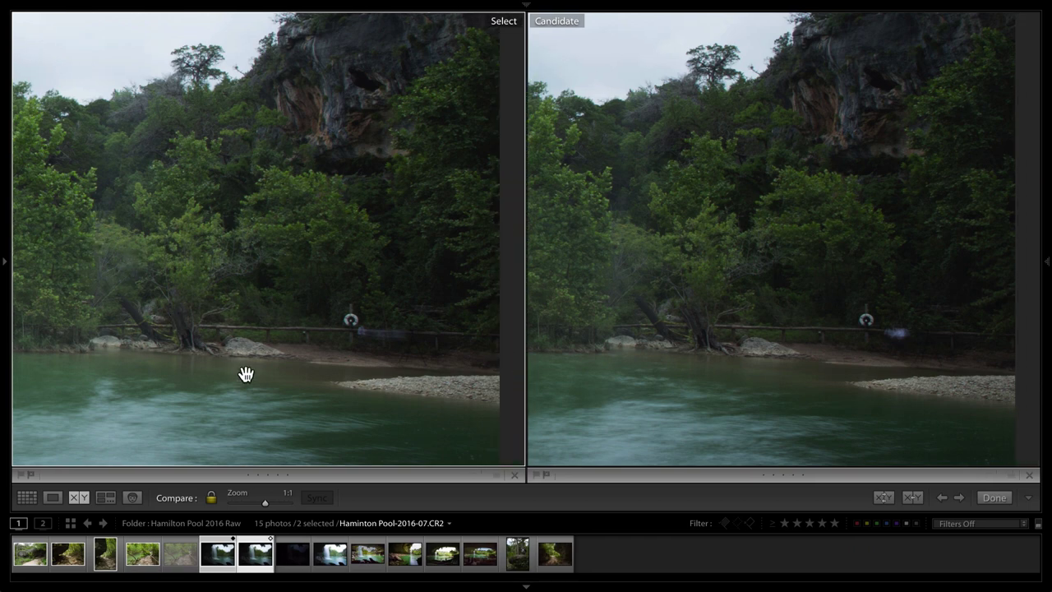
pyautogui.moveTo(244, 371)
pyautogui.mouseDown()
pyautogui.moveTo(211, 304)
pyautogui.moveTo(275, 169)
pyautogui.mouseUp()
pyautogui.click(213, 281)
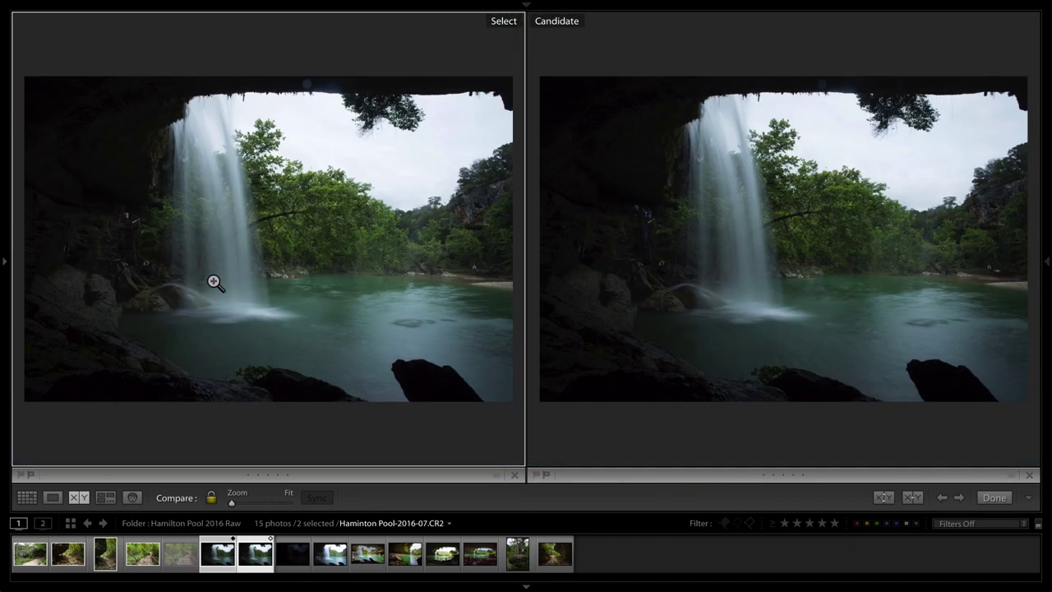
pyautogui.click(140, 267)
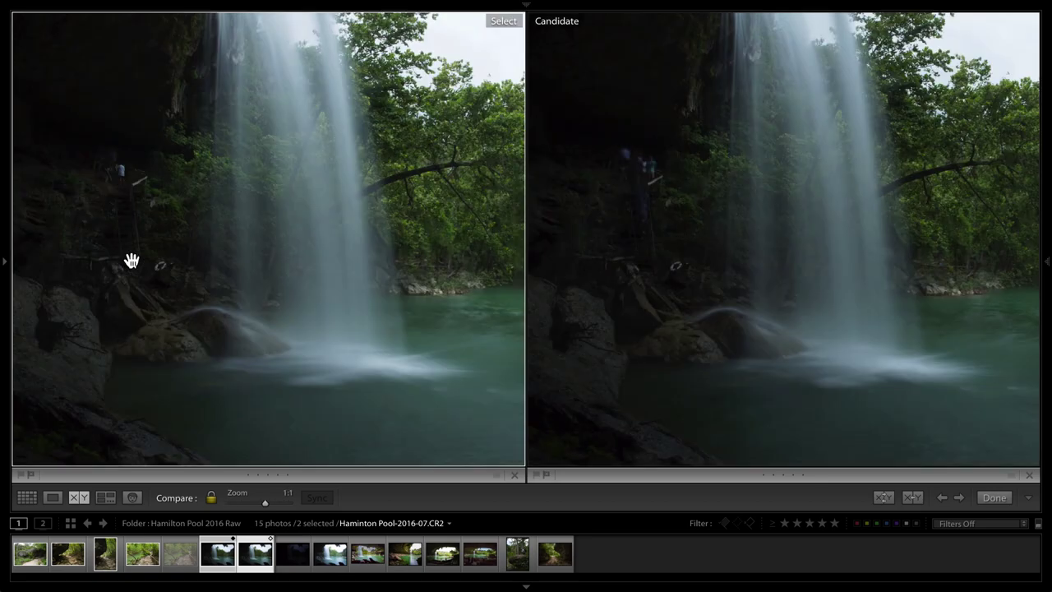
pyautogui.moveTo(134, 260); pyautogui.dragTo(197, 281)
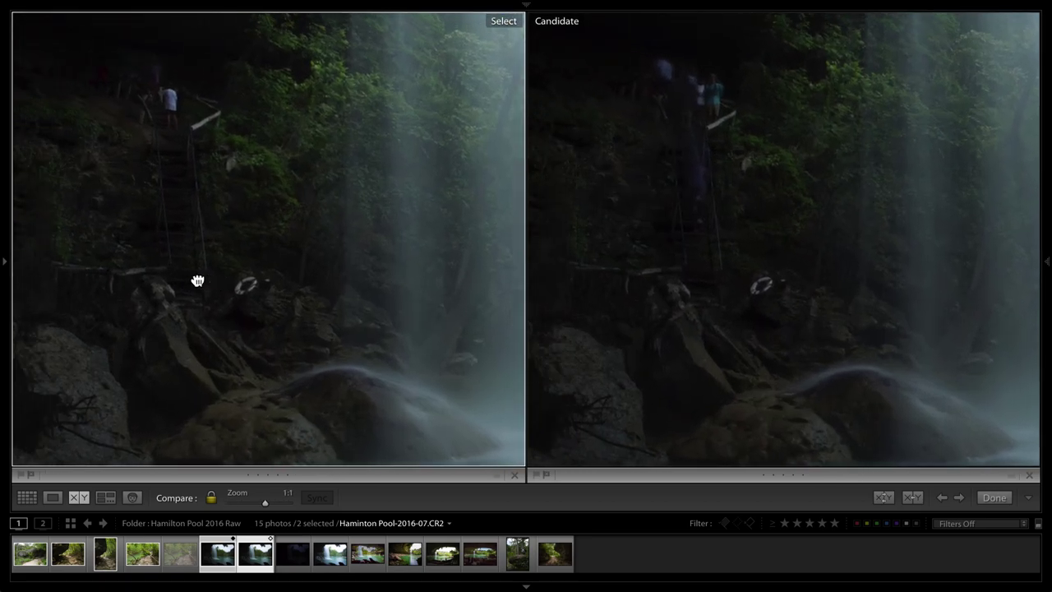
pyautogui.click(197, 281)
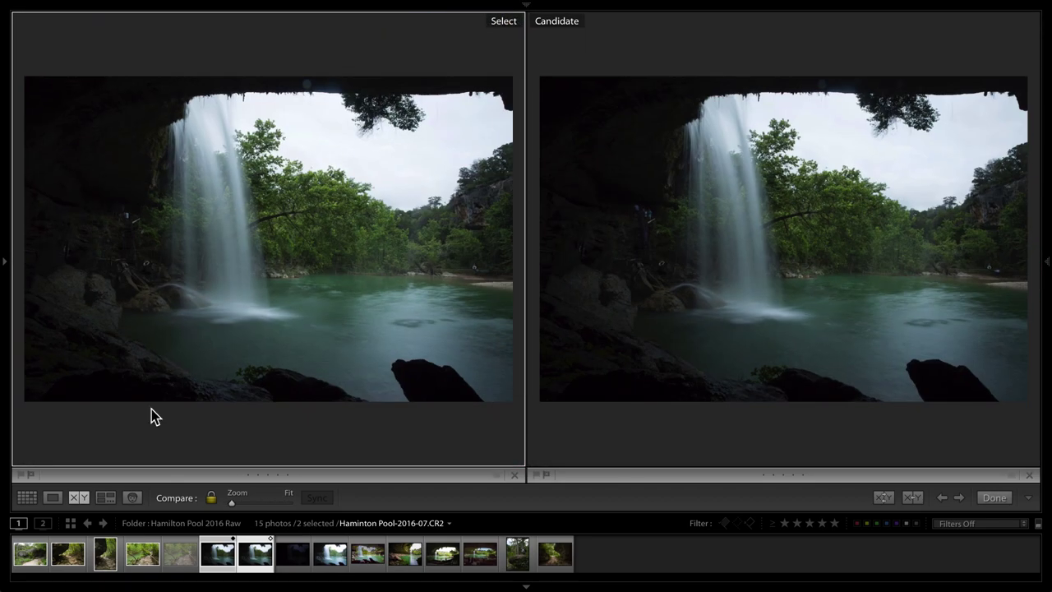
# Step: Back in Loupe view, pick the first under-the-falls shot and reject its two near-duplicates
pyautogui.click(52, 497)
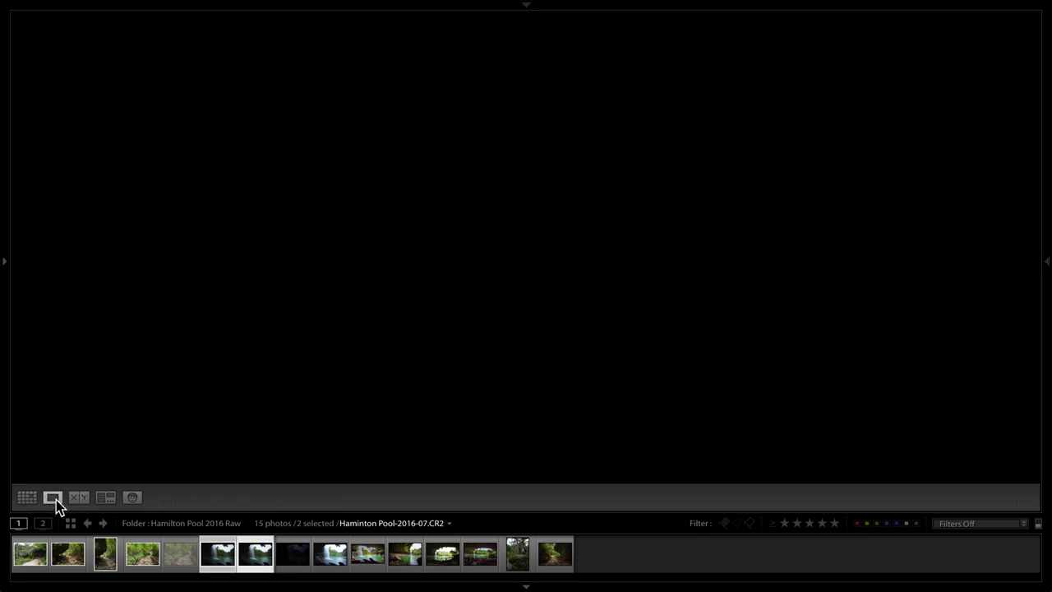
pyautogui.click(193, 562)
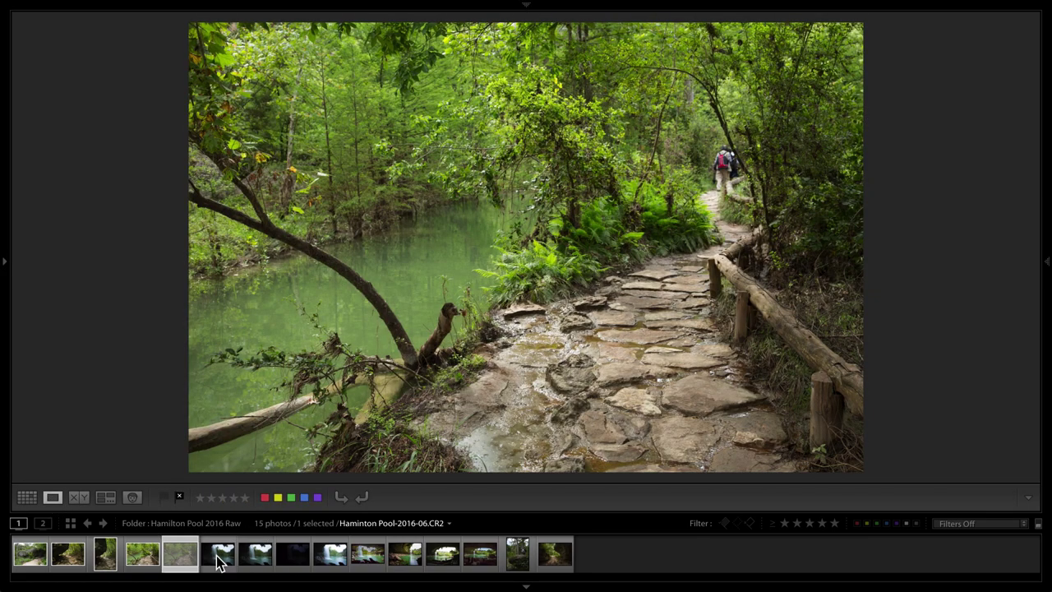
pyautogui.click(218, 555)
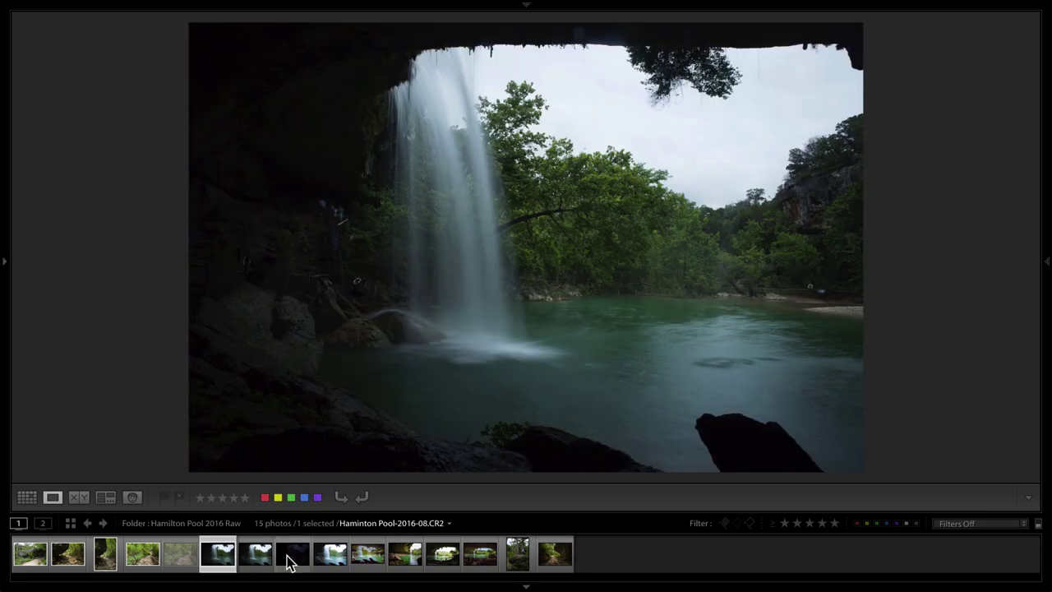
pyautogui.press('p')
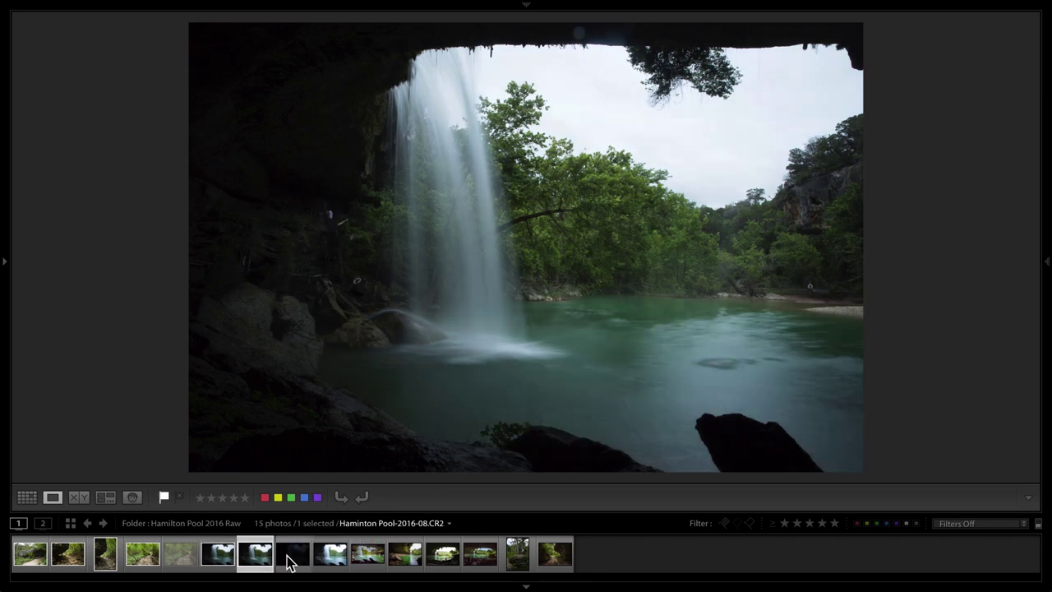
pyautogui.press('x')
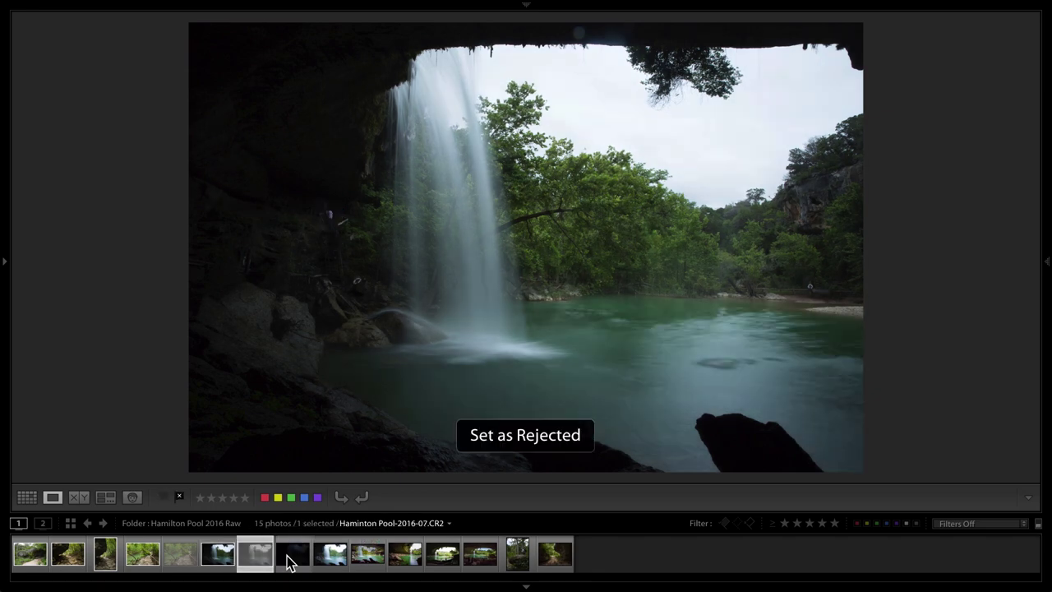
pyautogui.press('x')
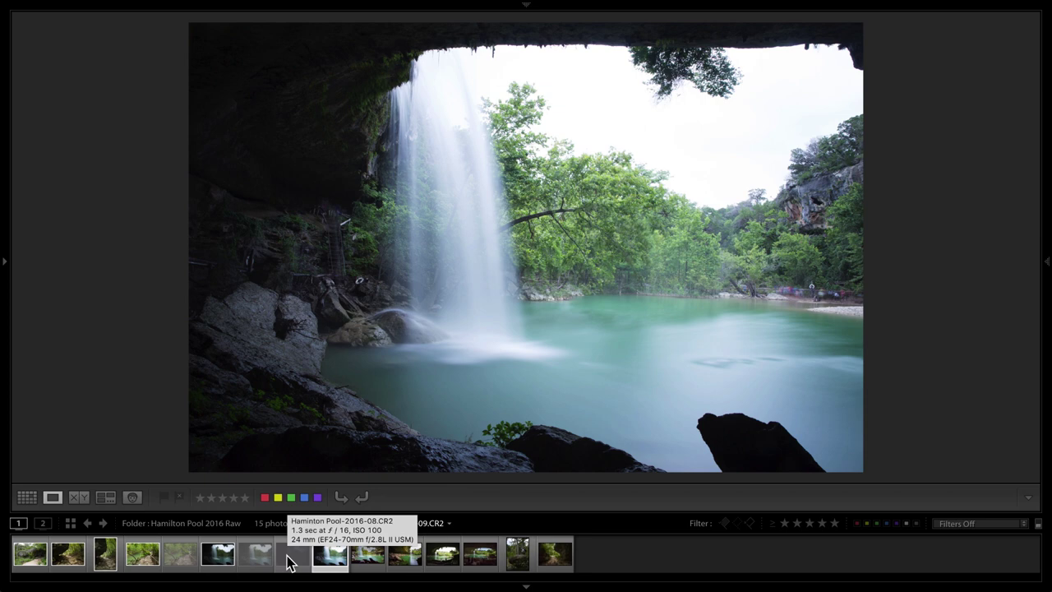
# Step: Pick the brighter waterfall shot and make Haminton Pool-2016-10 a five-star pick
pyautogui.press('p')
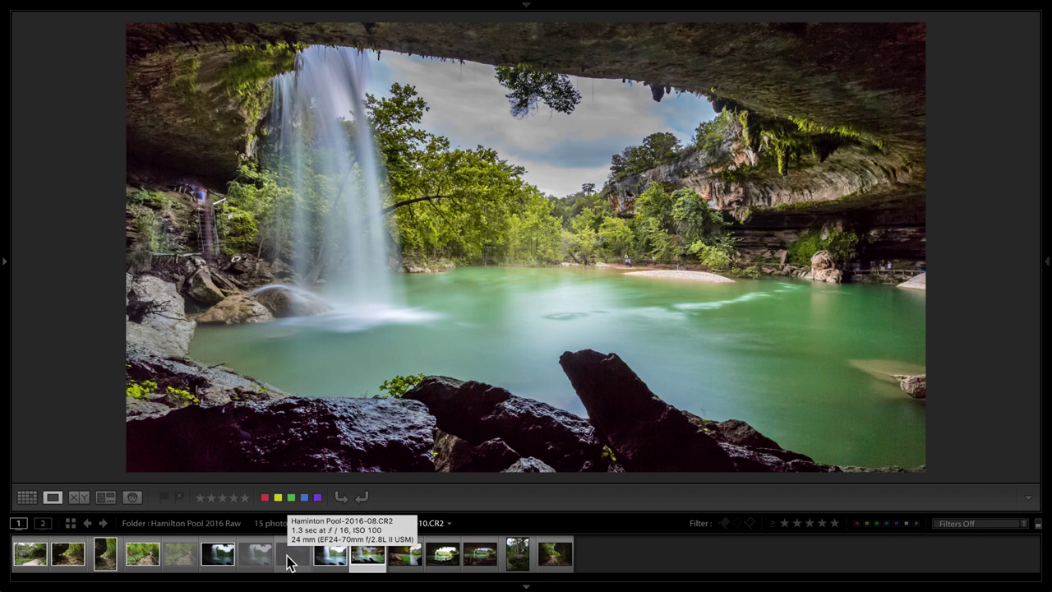
pyautogui.press('p')
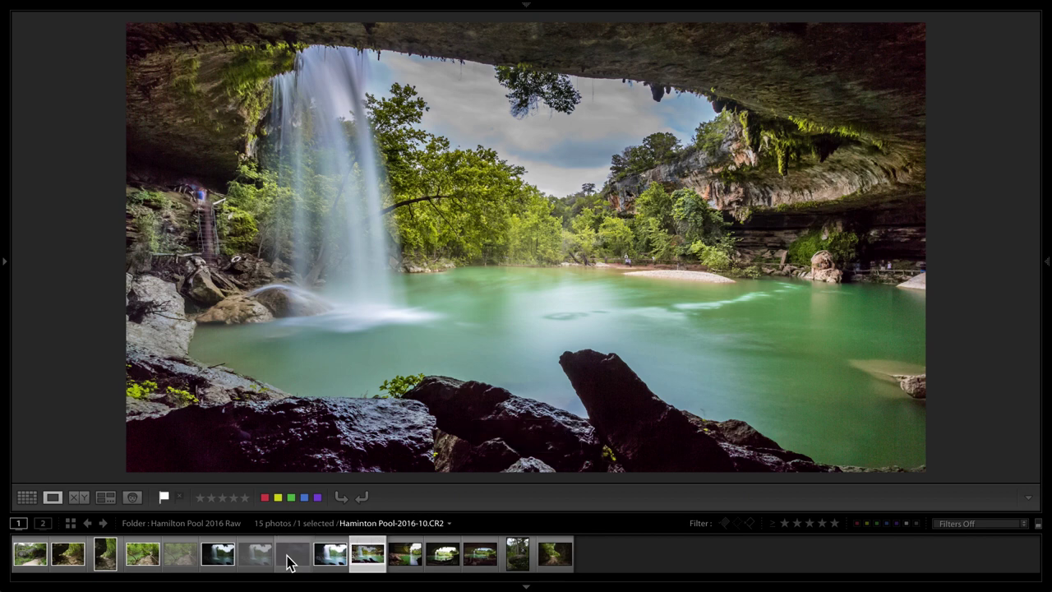
pyautogui.press('5')
pyautogui.press('Right')
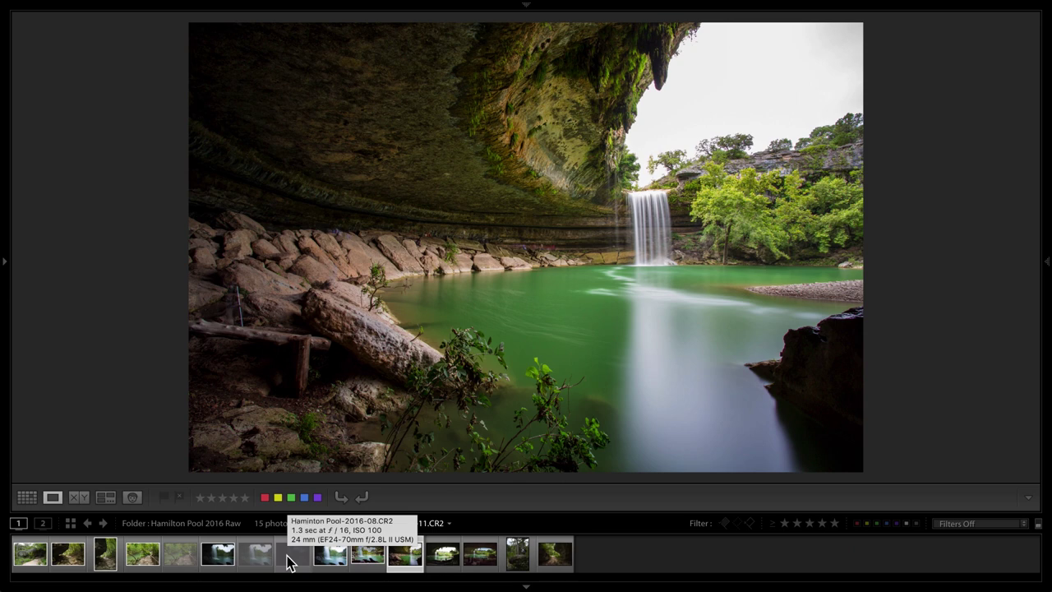
# Step: Make the cave overhang photo a five-star pick and the silhouette cave photo a four-star pick
pyautogui.press('p')
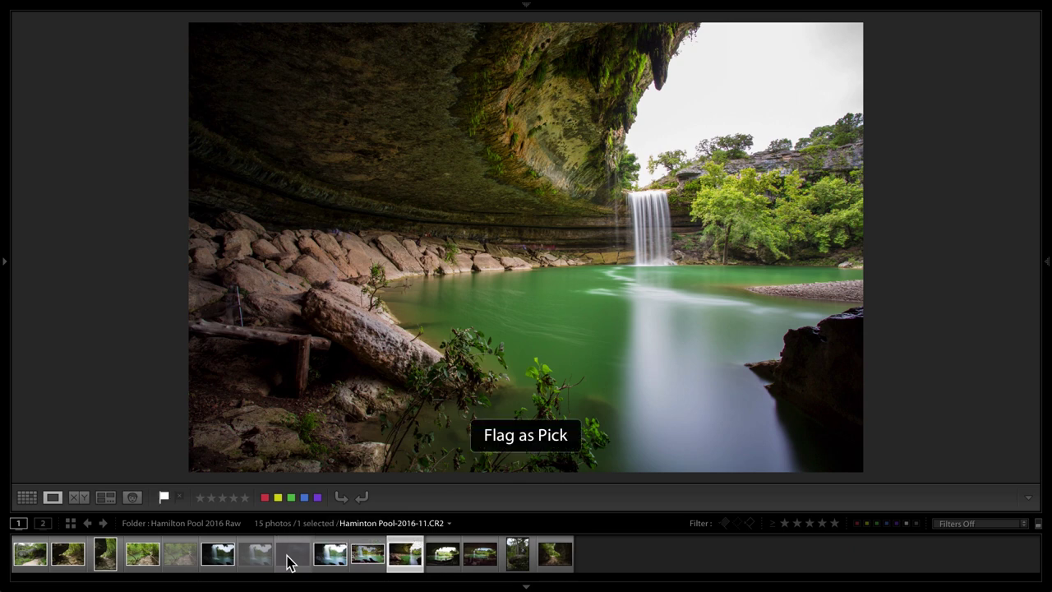
pyautogui.press('5')
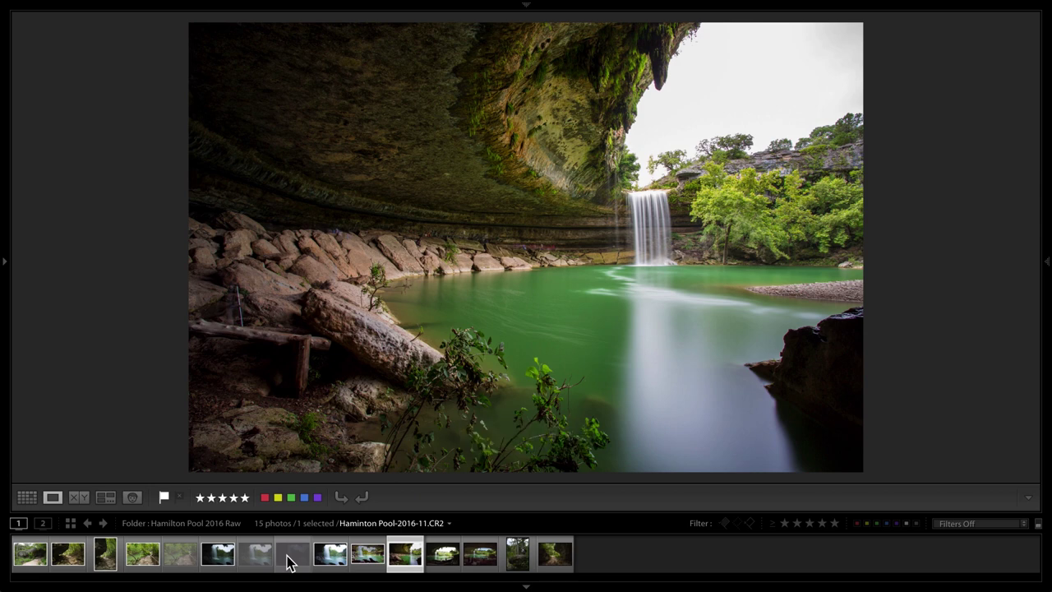
pyautogui.press('Right')
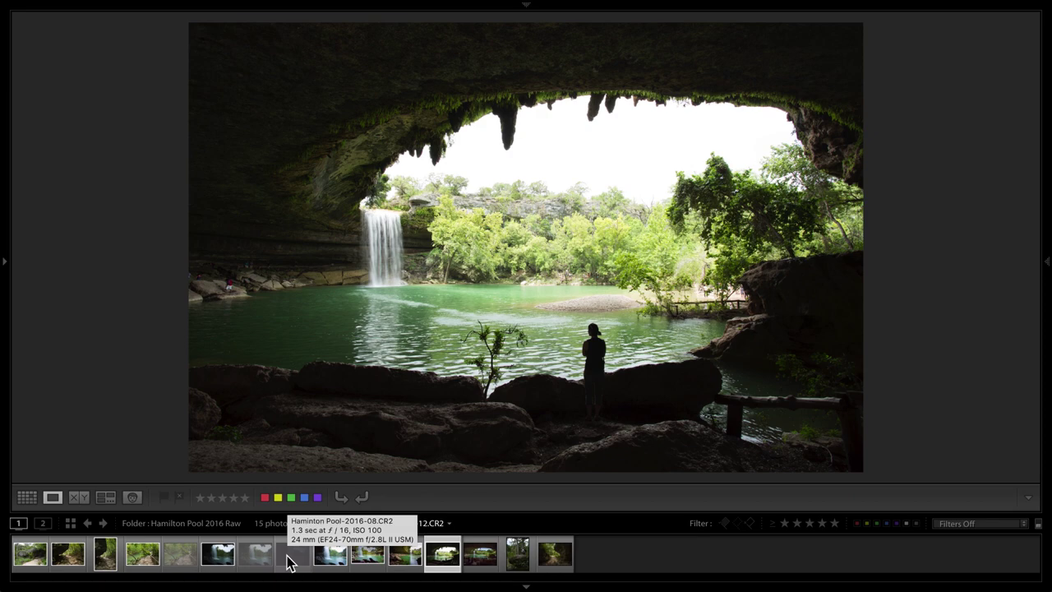
pyautogui.press('Left')
pyautogui.press('Right')
pyautogui.press('p')
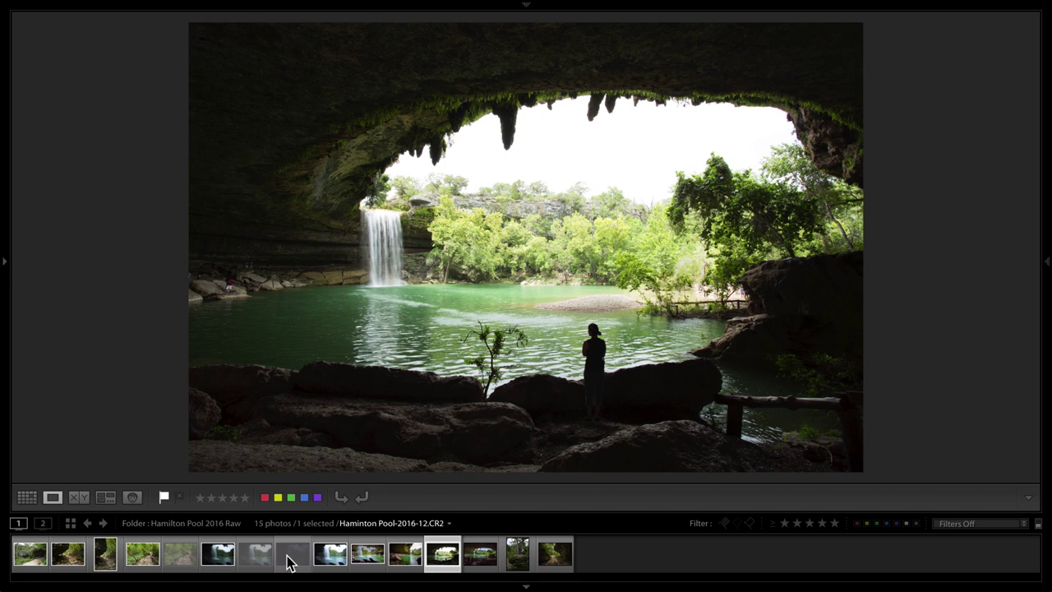
pyautogui.press('4')
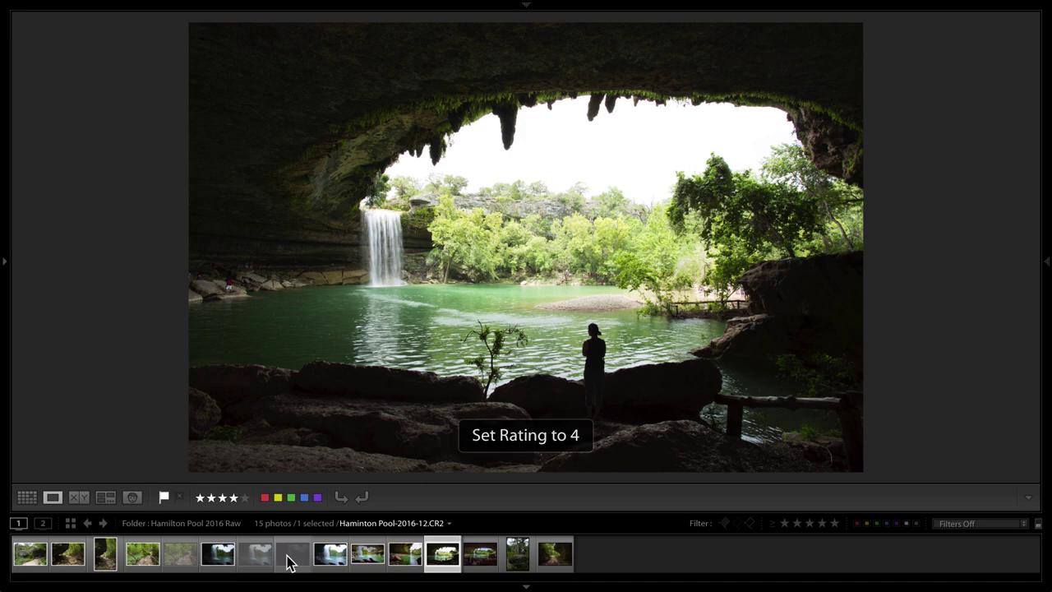
pyautogui.press('Right')
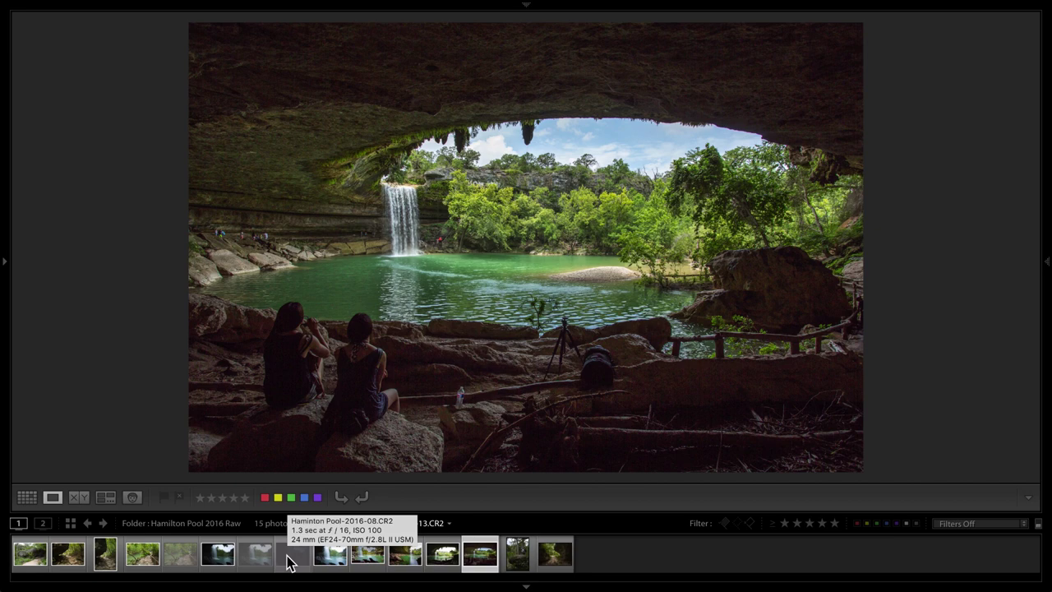
# Step: Make photos 13 and 14 five-star picks and flag trail photo 15 as a pick
pyautogui.press('p')
pyautogui.press('5')
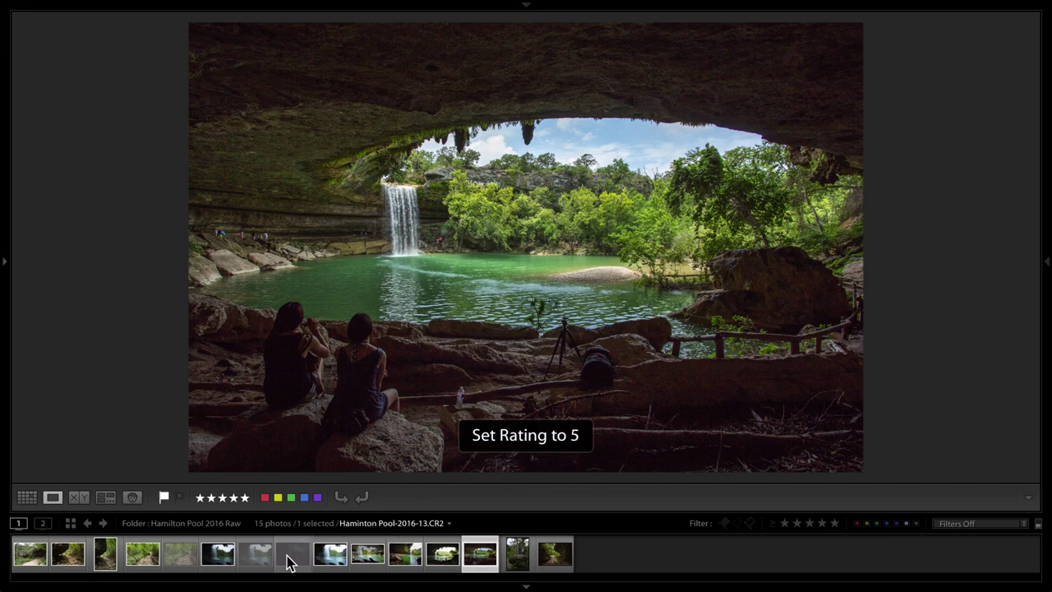
pyautogui.press('Right')
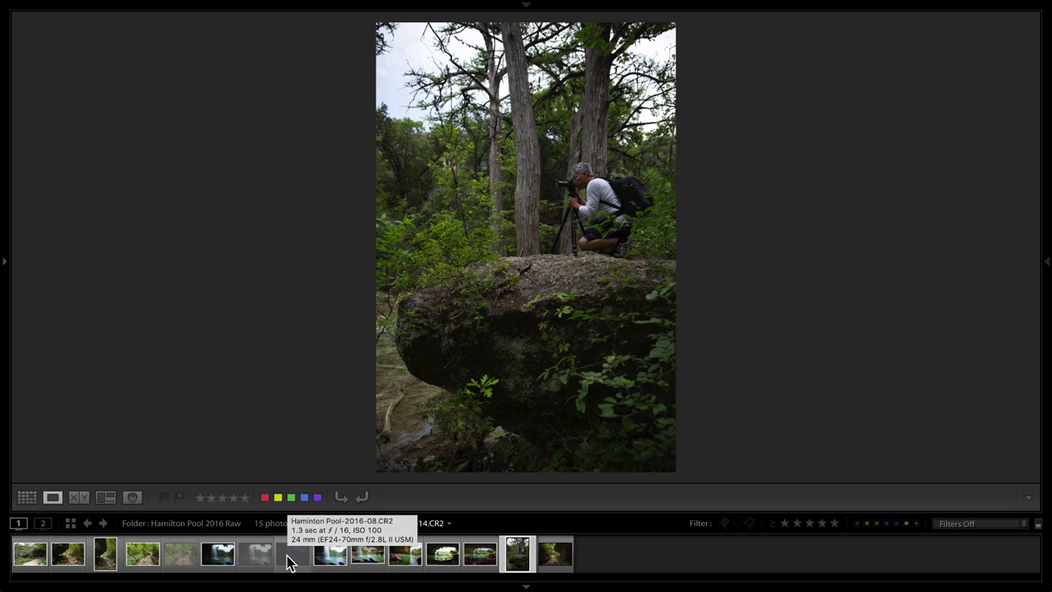
pyautogui.press('p')
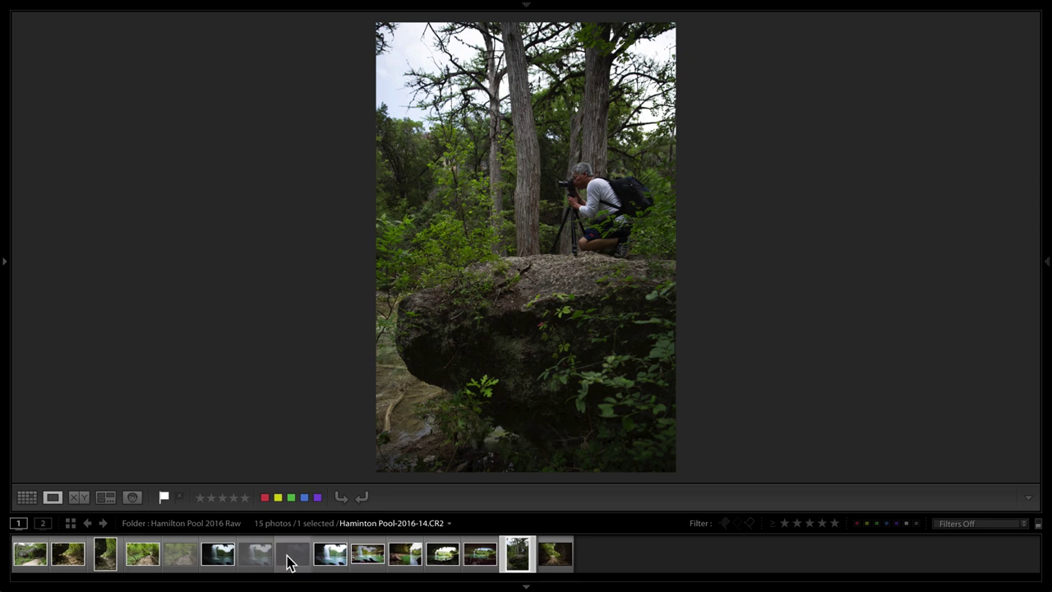
pyautogui.press('5')
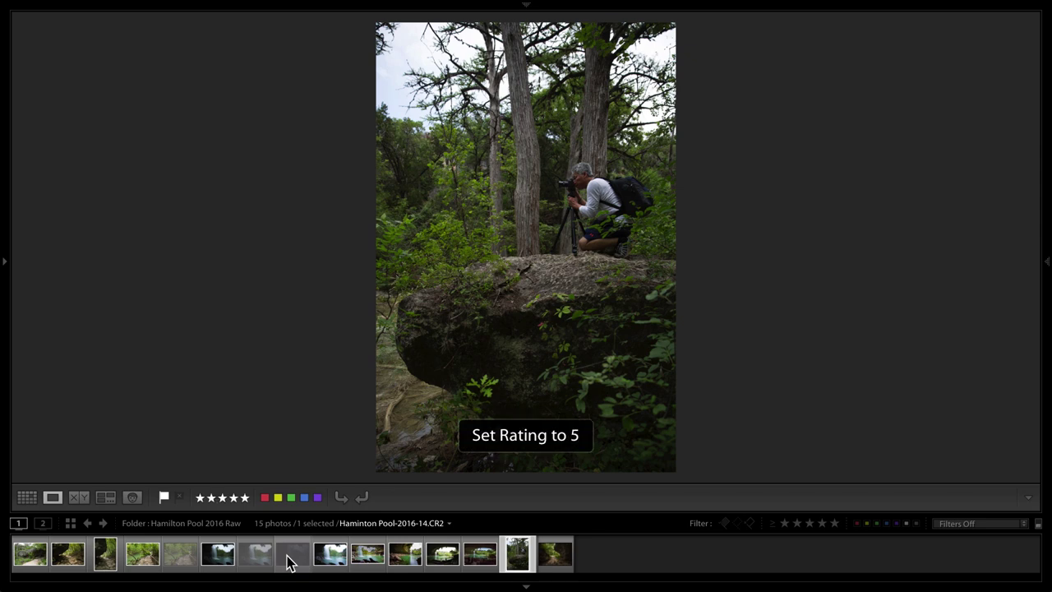
pyautogui.press('Right')
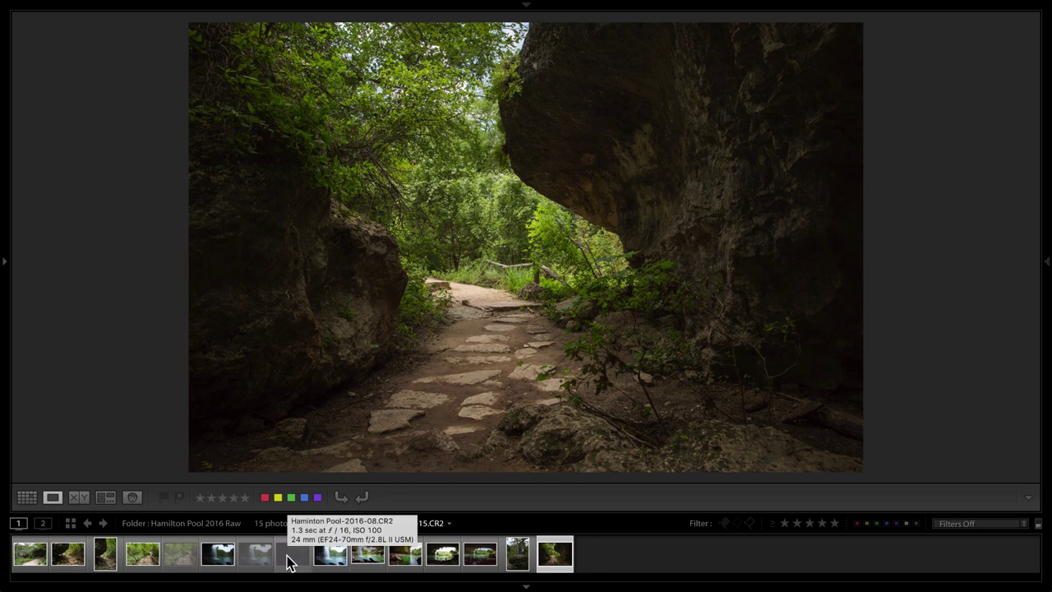
pyautogui.press('p')
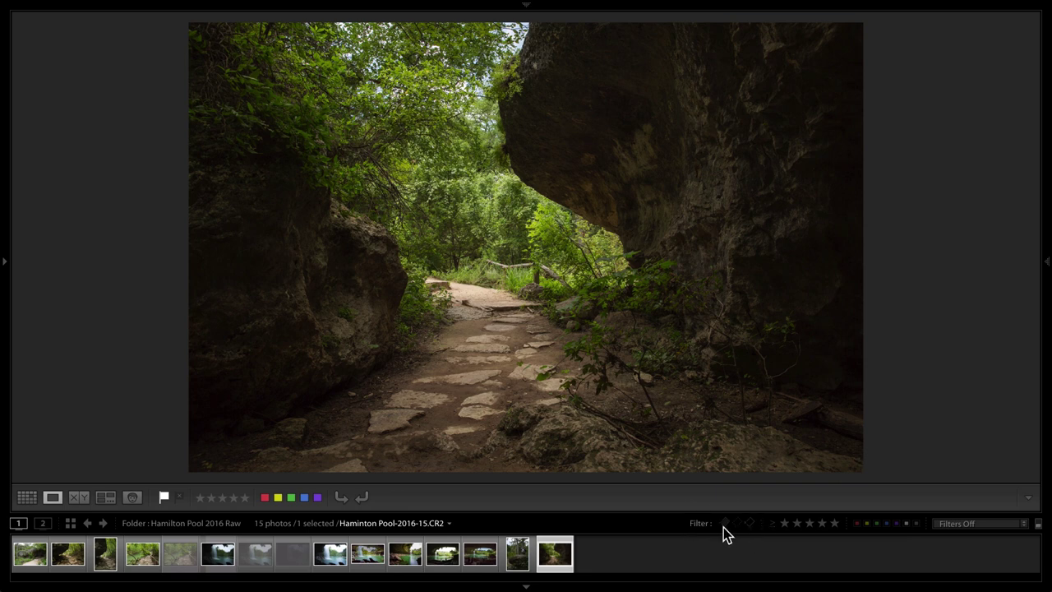
# Step: Turn on the filmstrip filters and toggle between the Flagged and Unflagged views
pyautogui.click(723, 526)
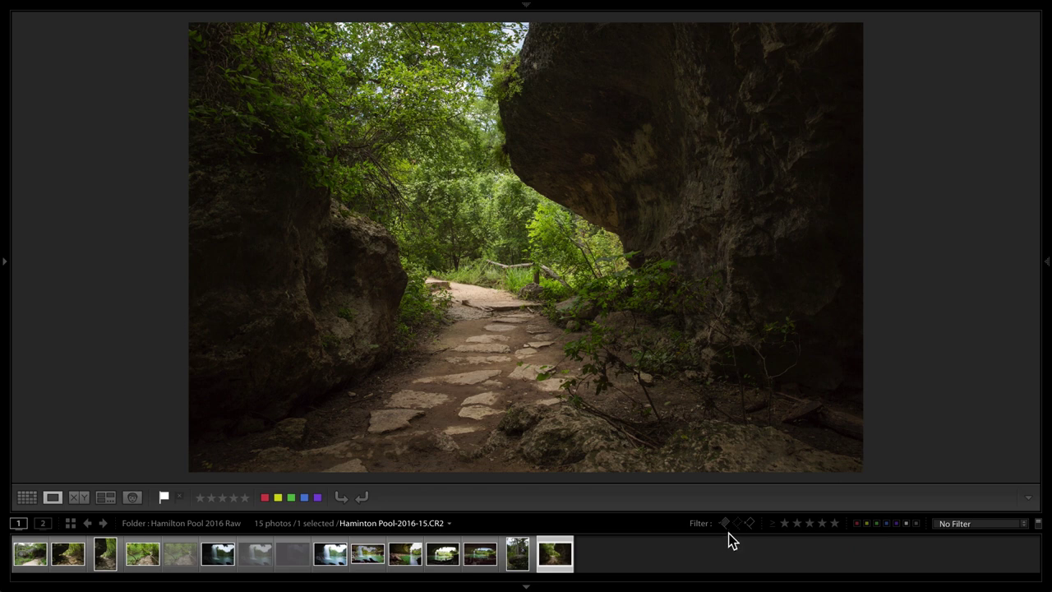
pyautogui.click(724, 523)
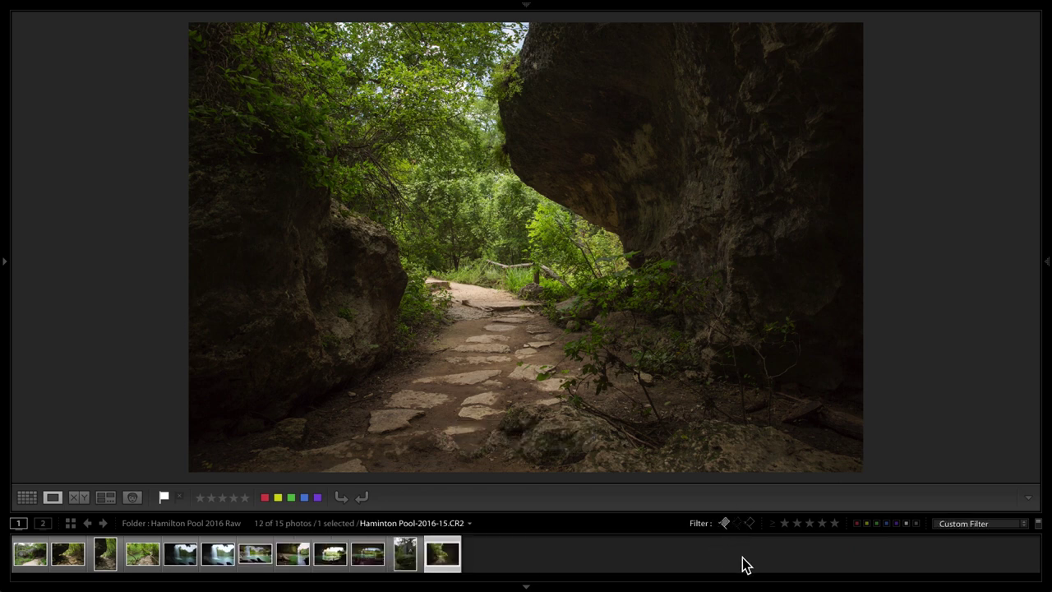
pyautogui.click(724, 525)
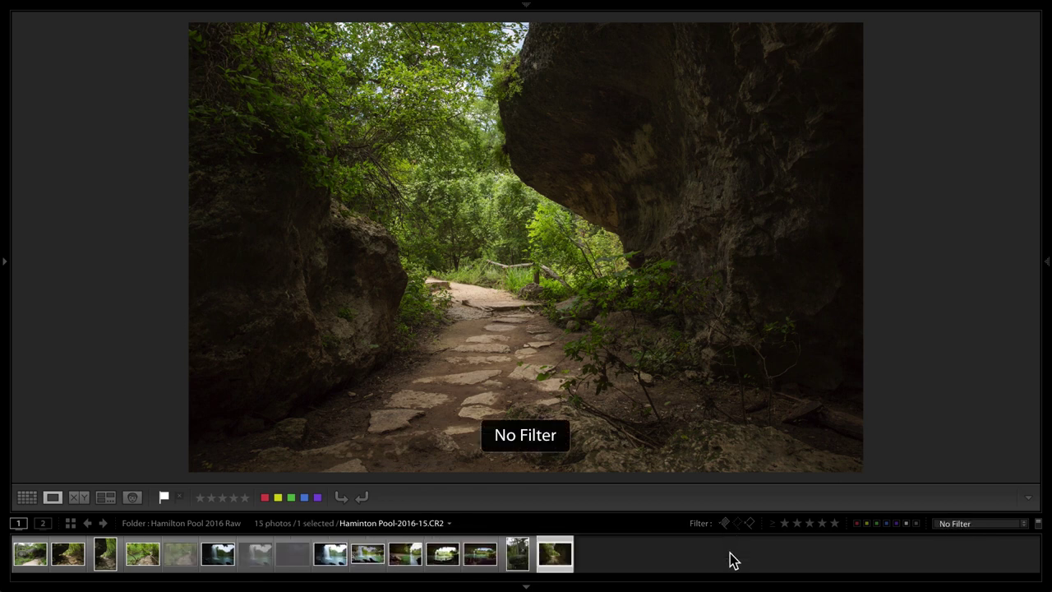
pyautogui.click(737, 524)
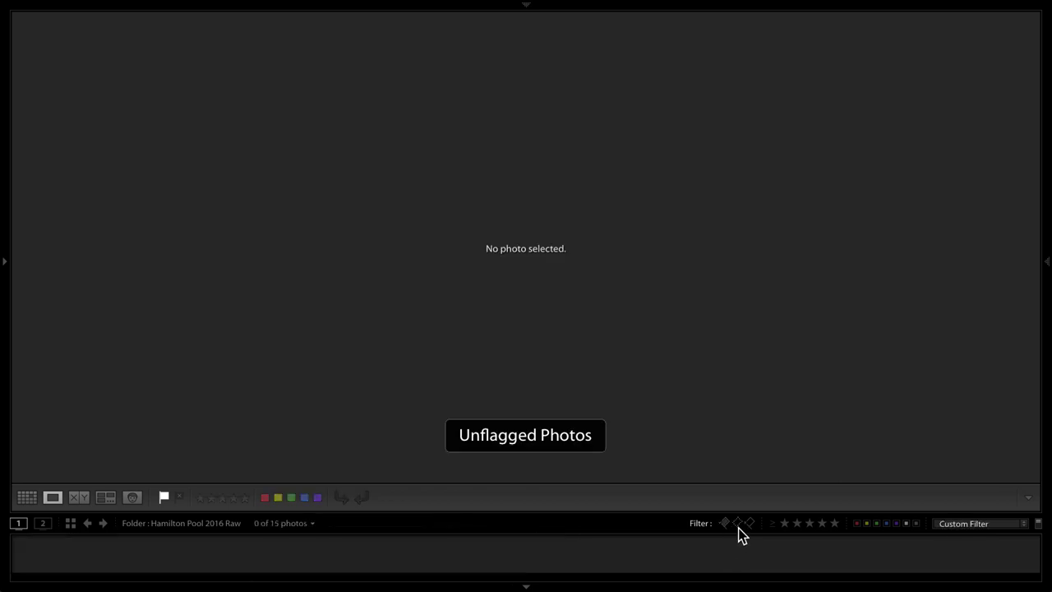
pyautogui.click(737, 525)
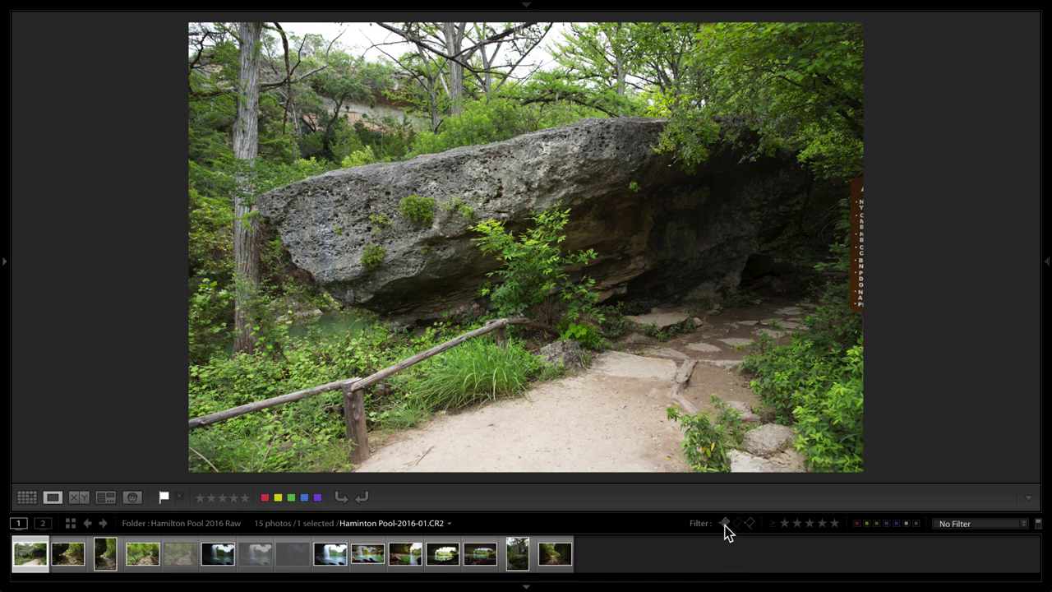
pyautogui.click(724, 524)
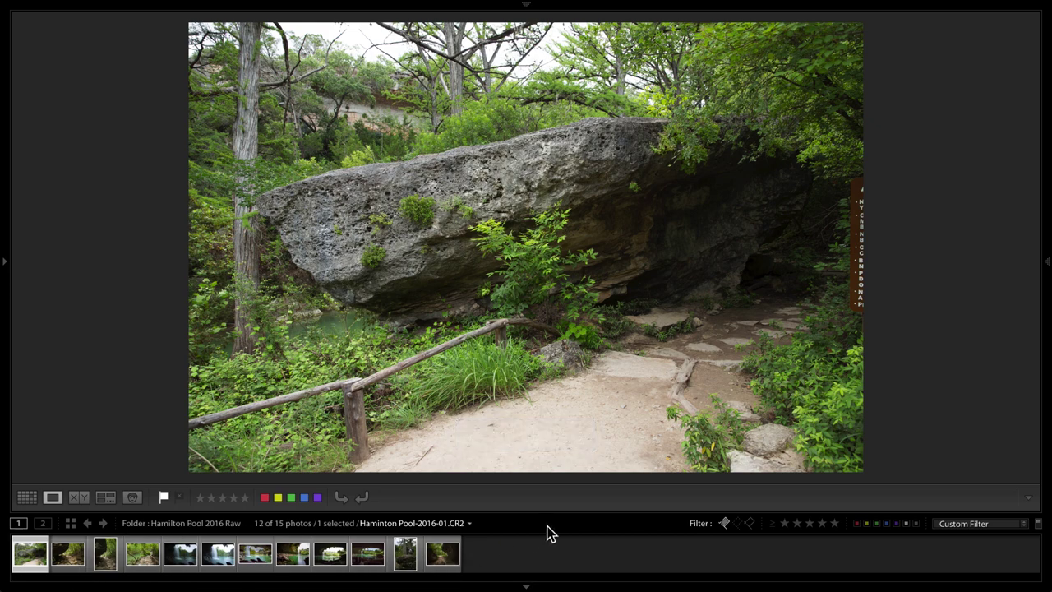
# Step: Enlarge the filmstrip and confirm the Unflagged filter shows 0 of 15 photos
pyautogui.moveTo(547, 513); pyautogui.dragTo(544, 469)
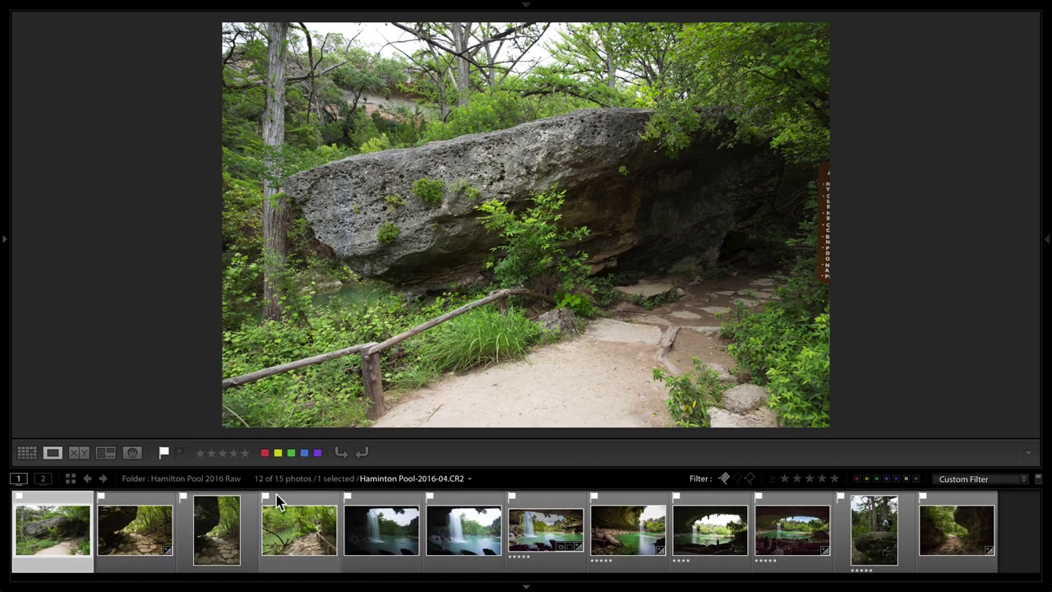
pyautogui.click(722, 478)
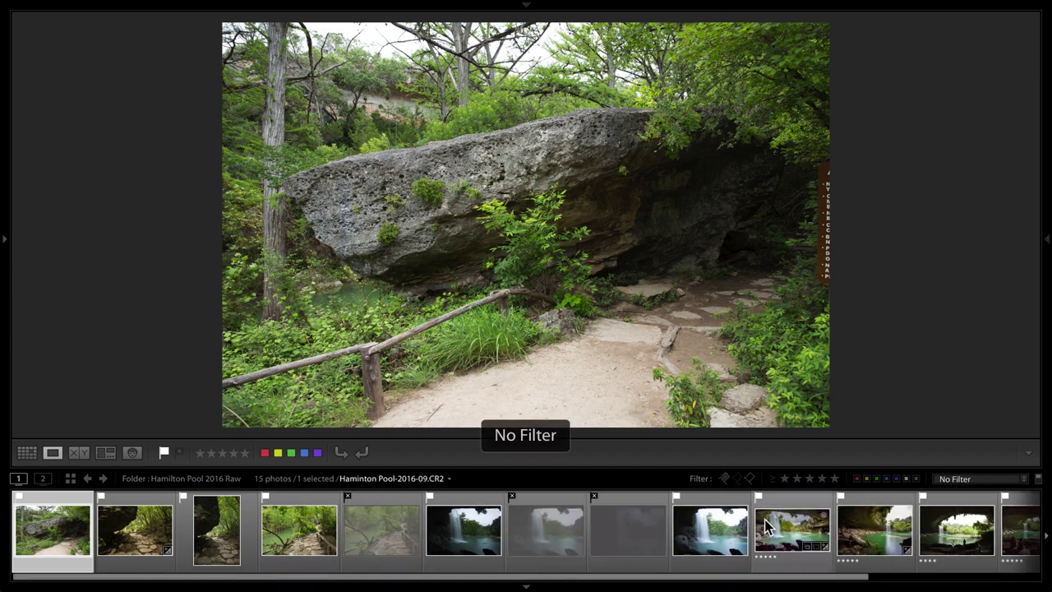
pyautogui.click(738, 485)
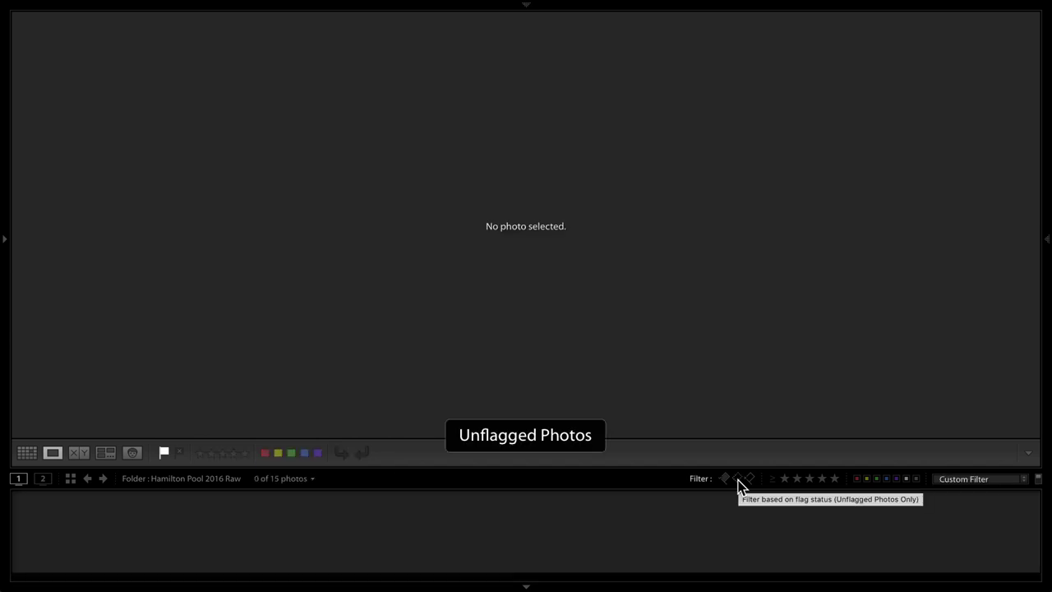
pyautogui.click(739, 484)
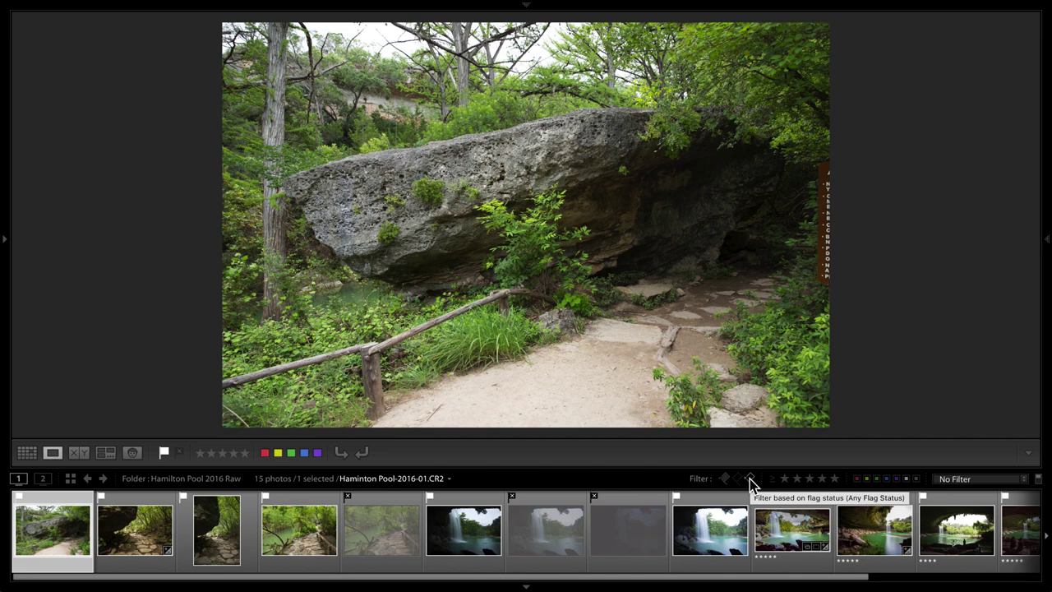
# Step: Filter to the three rejected photos and delete them from disk with Remove Photos
pyautogui.click(749, 480)
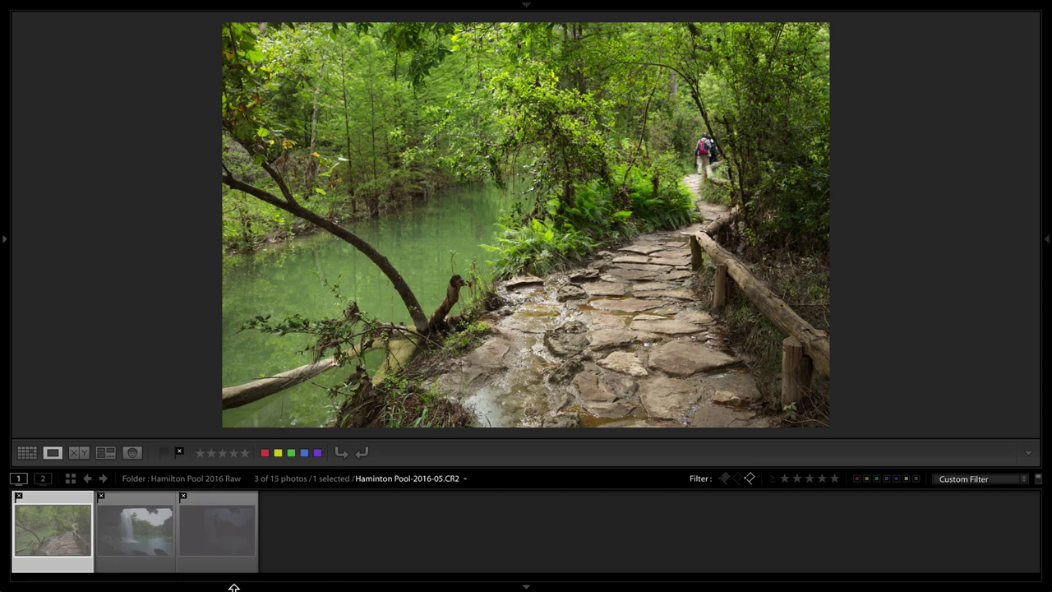
pyautogui.keyDown('shift'); pyautogui.click(210, 528); pyautogui.keyUp('shift')
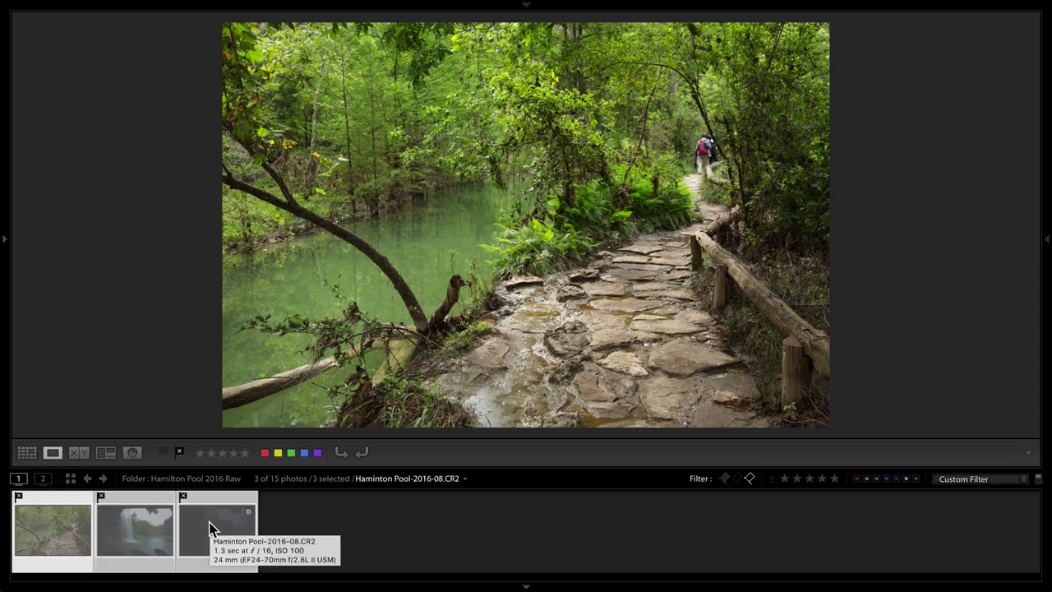
pyautogui.press('Delete')
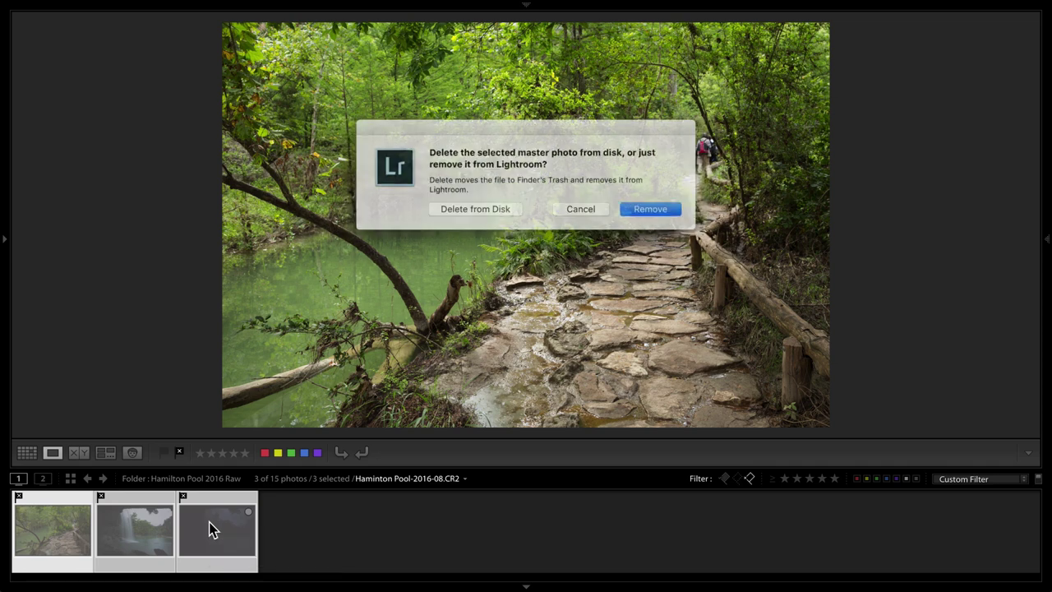
pyautogui.click(585, 208)
pyautogui.rightClick(135, 532)
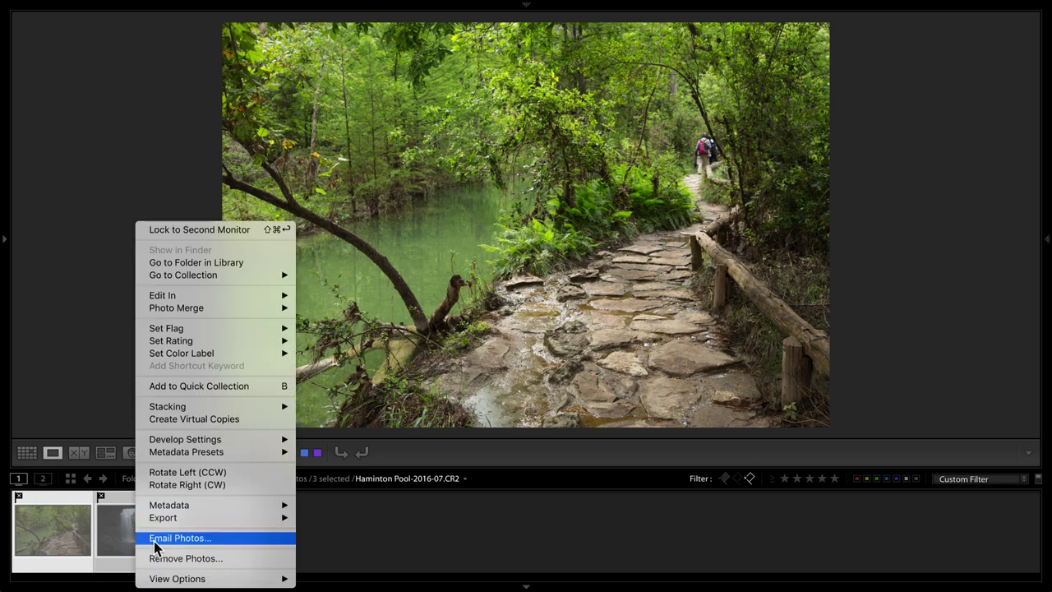
pyautogui.click(187, 562)
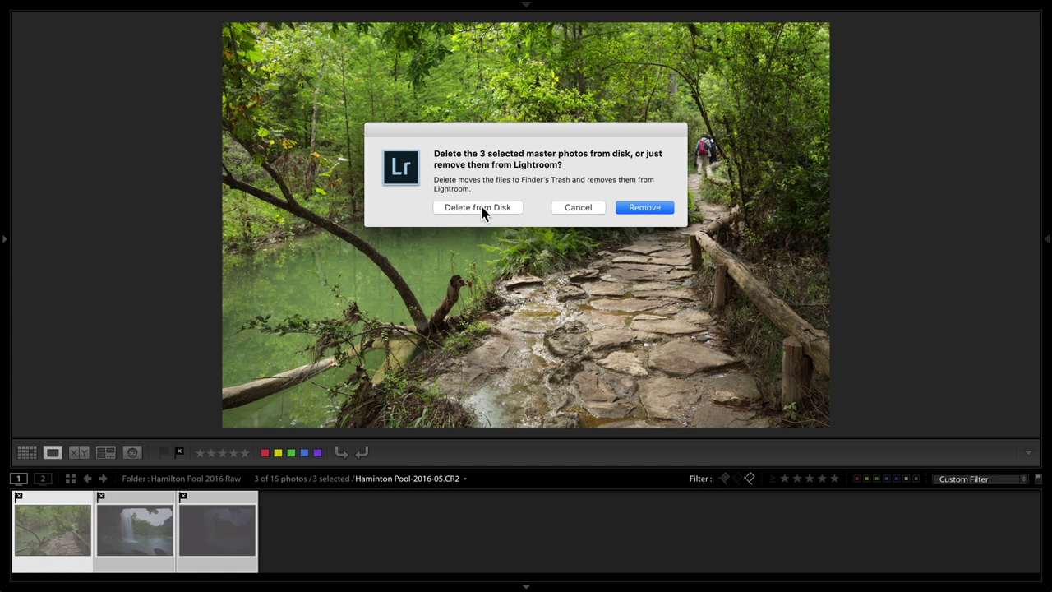
pyautogui.click(480, 209)
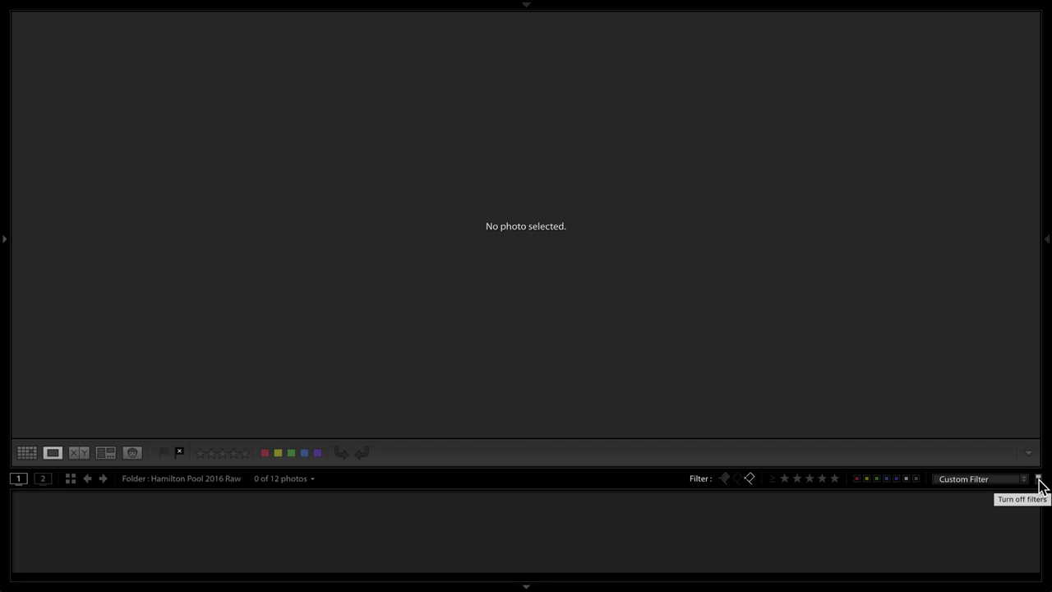
# Step: Turn off the filmstrip filter to show all 12 photos and shorten the thumbnail strip
pyautogui.click(1038, 480)
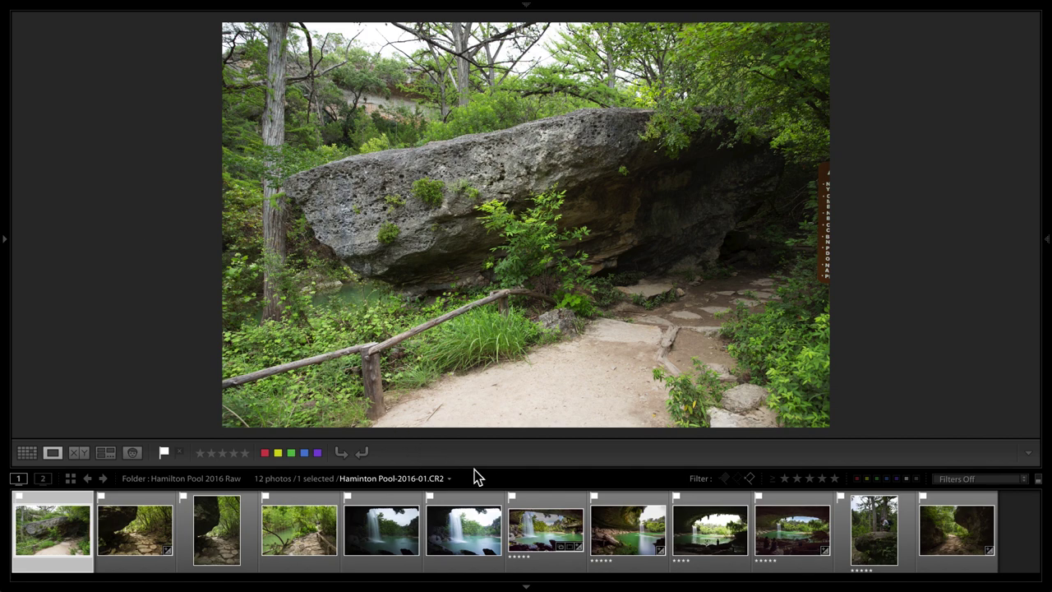
pyautogui.moveTo(494, 467); pyautogui.dragTo(494, 474)
pyautogui.moveTo(491, 498); pyautogui.dragTo(488, 511)
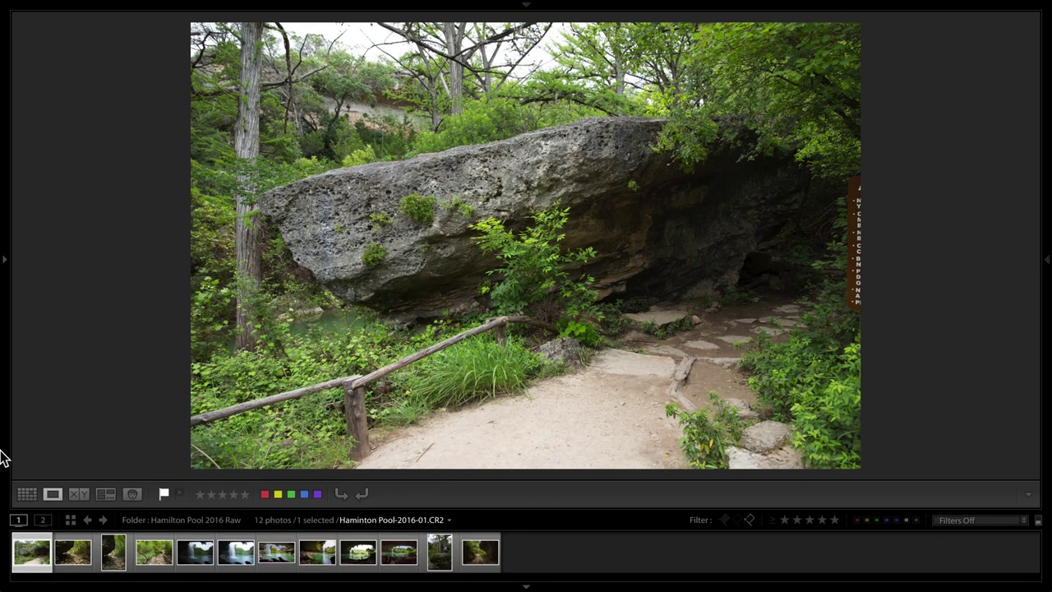
# Step: Switch to Normal Screen Mode and restore the side panels around the boulder photo Haminton Pool-2016-01.CR2
pyautogui.click(18, 521)
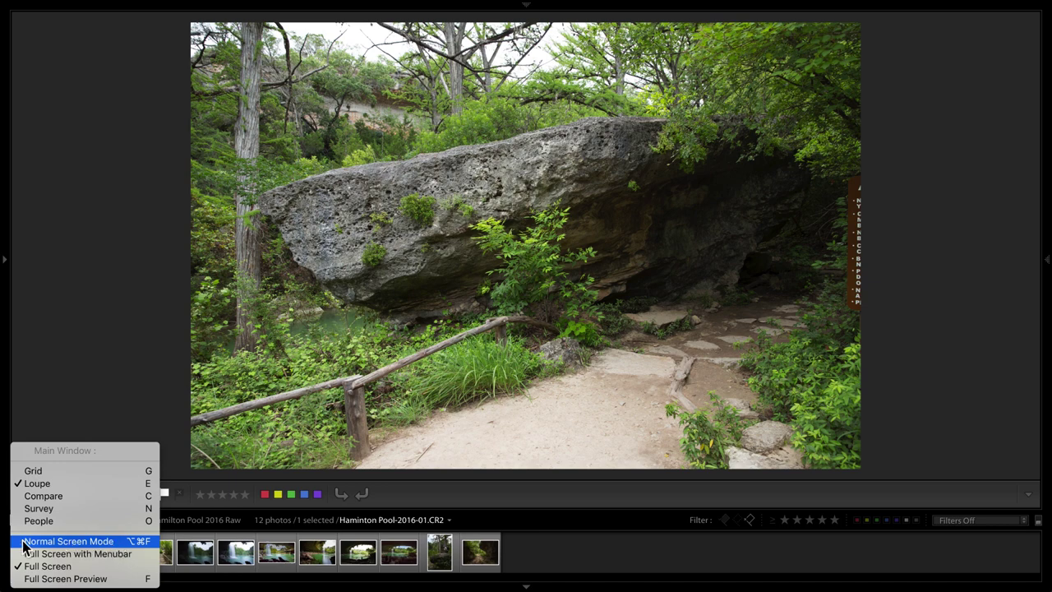
pyautogui.click(116, 543)
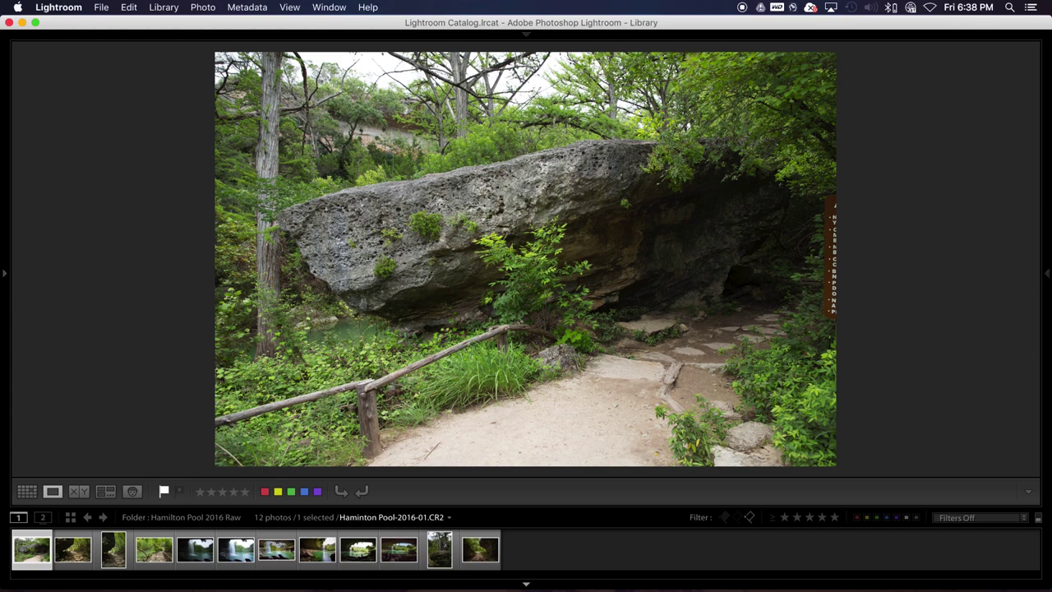
pyautogui.press('Tab')
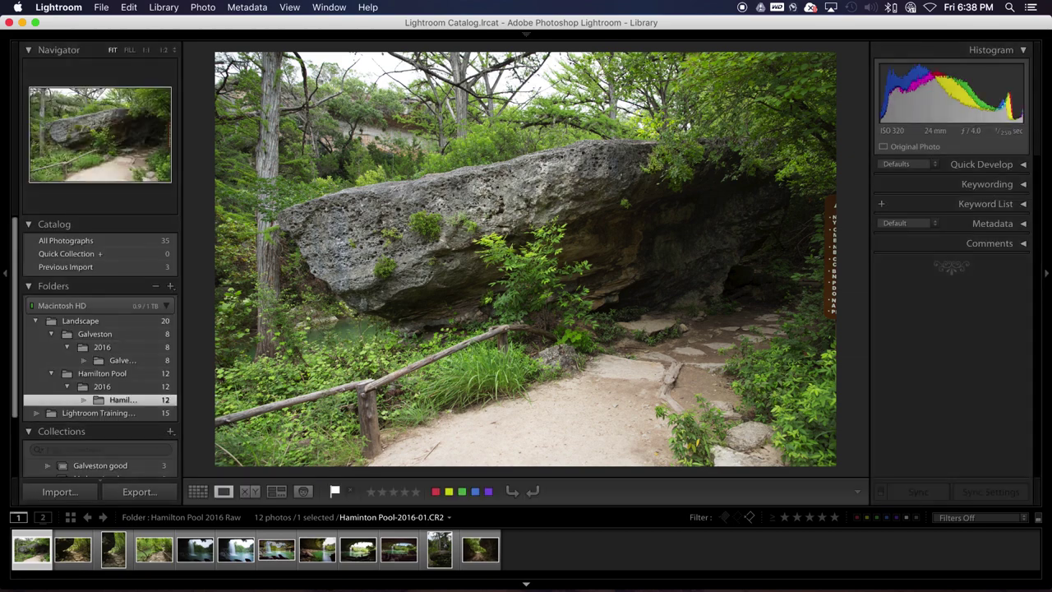